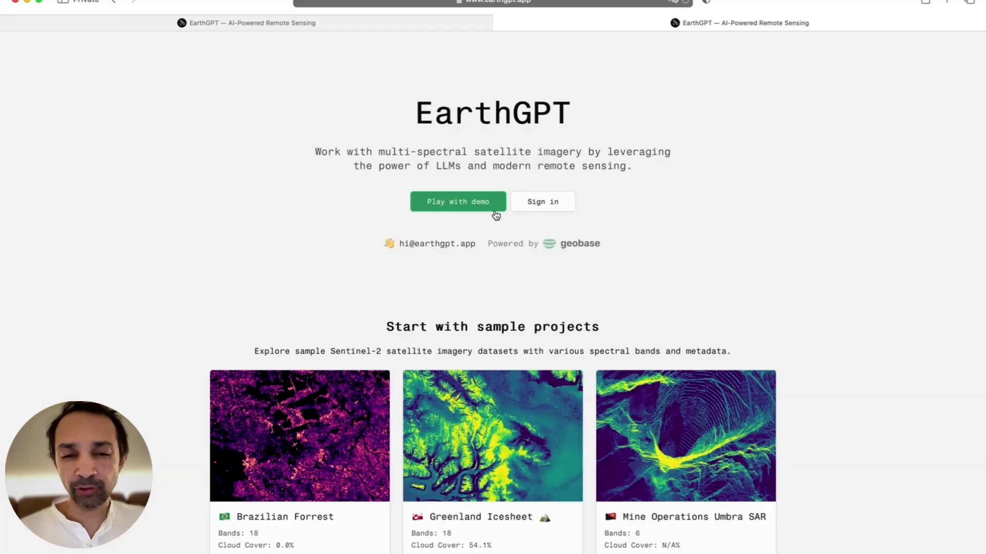
Step: Browse the sample satellite imagery projects on the home page and open the demo project
scroll(495, 215, "down", 3)
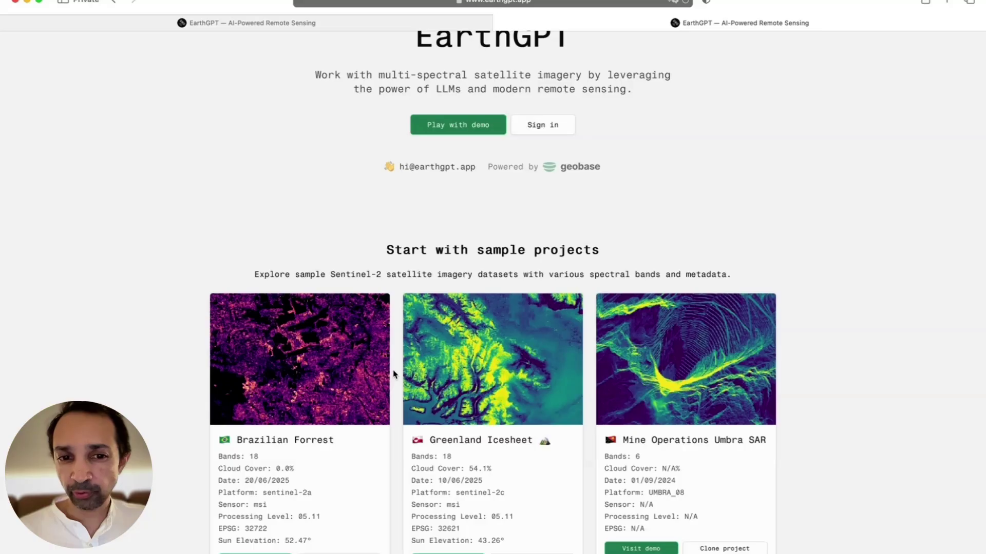
scroll(393, 375, "down", 10)
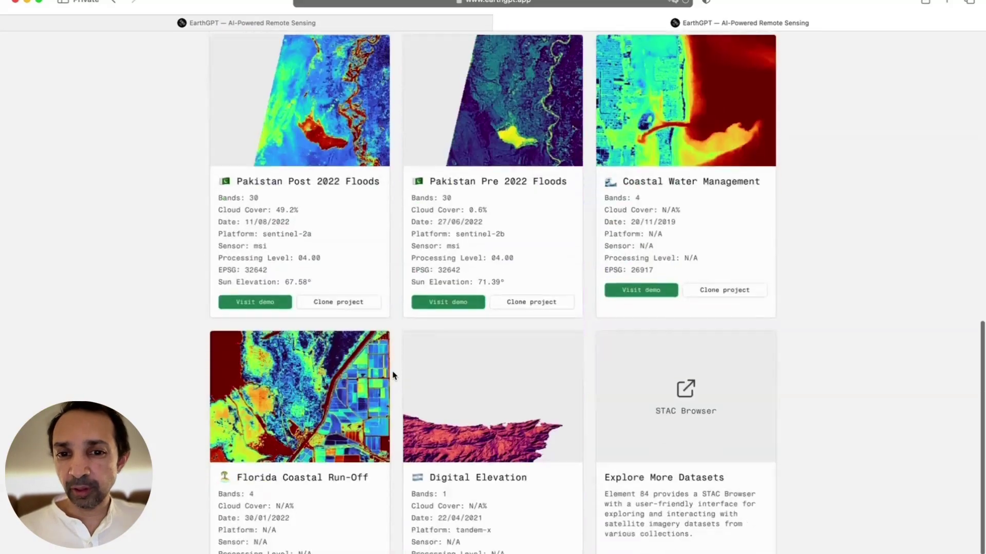
scroll(393, 375, "up", 1)
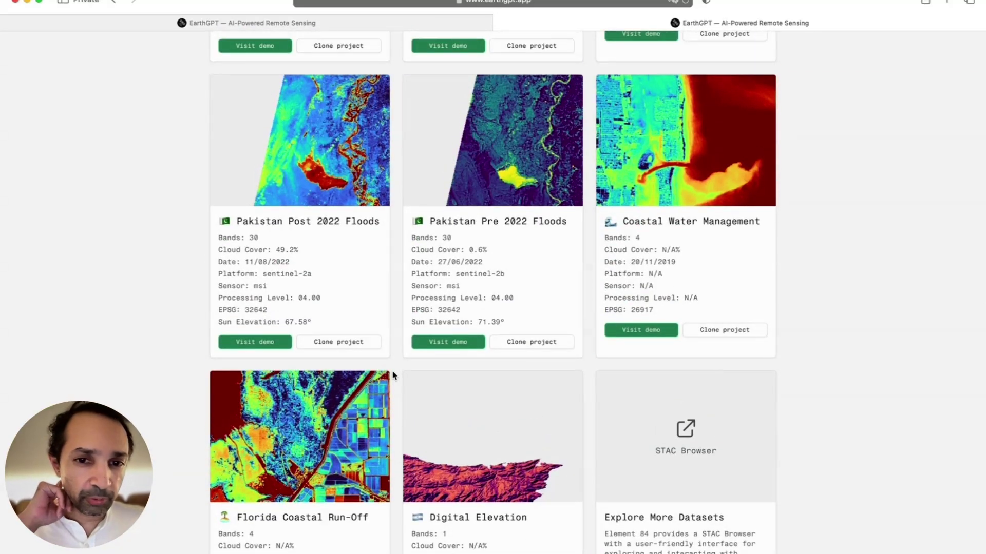
scroll(394, 375, "up", 10)
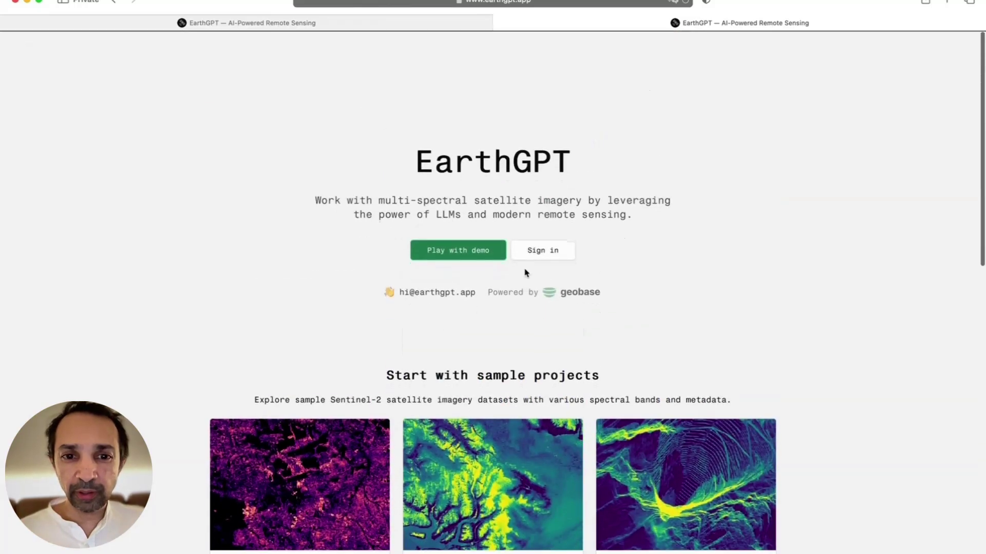
scroll(471, 401, "down", 3)
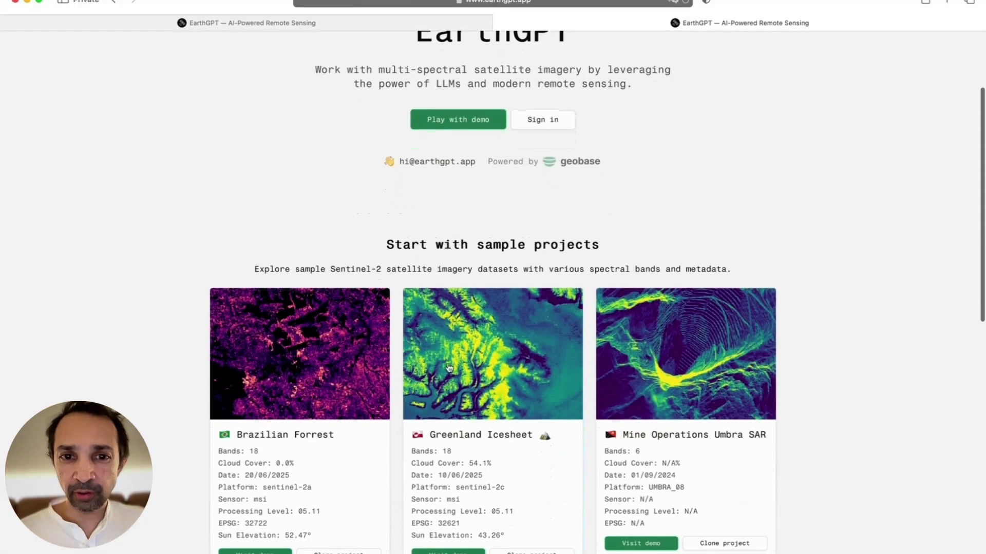
left_click(454, 122)
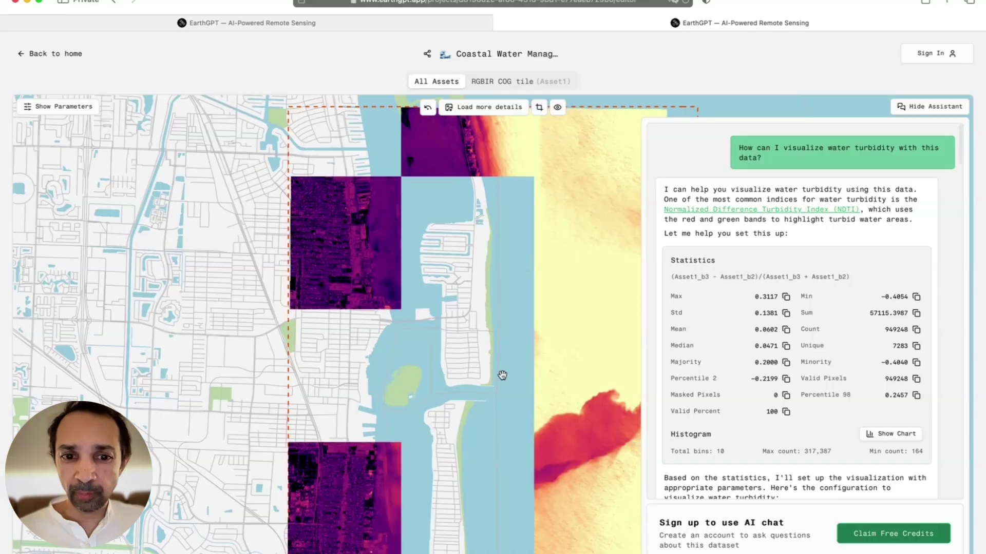
Step: Examine the coastal turbidity map and the assistant conversation's question on visualizing water turbidity
left_click_drag(446, 287, 426, 288)
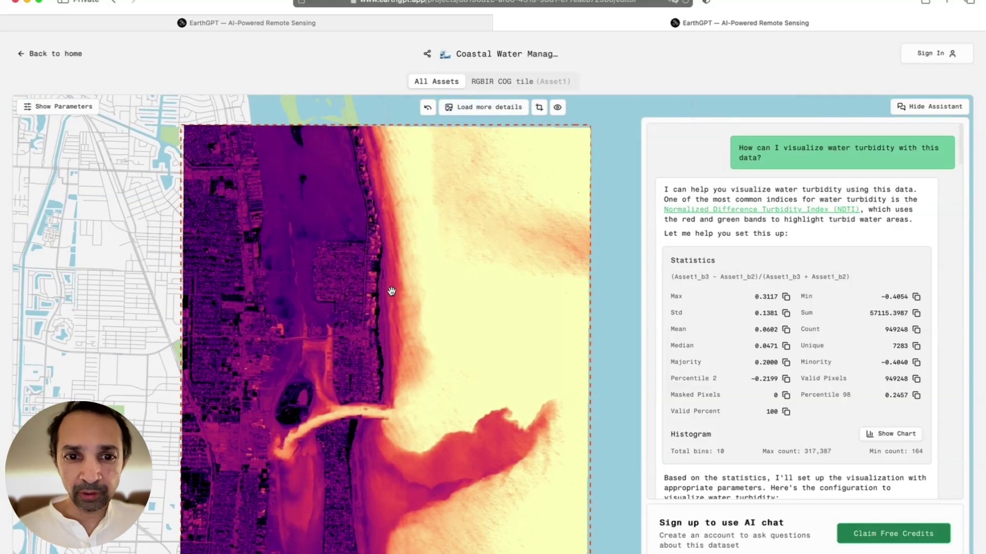
scroll(355, 323, "up", 3)
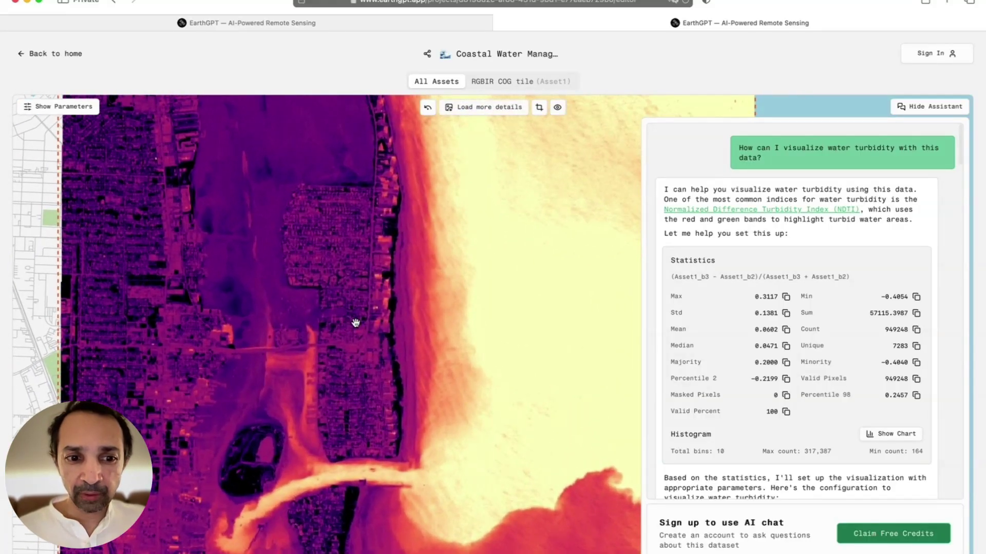
scroll(400, 395, "down", 2)
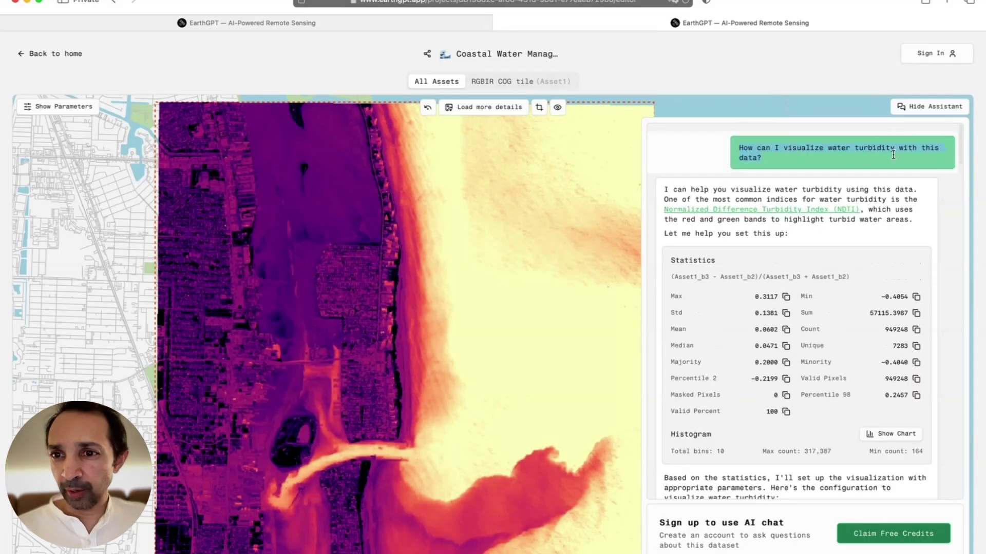
left_click(938, 106)
left_click(938, 107)
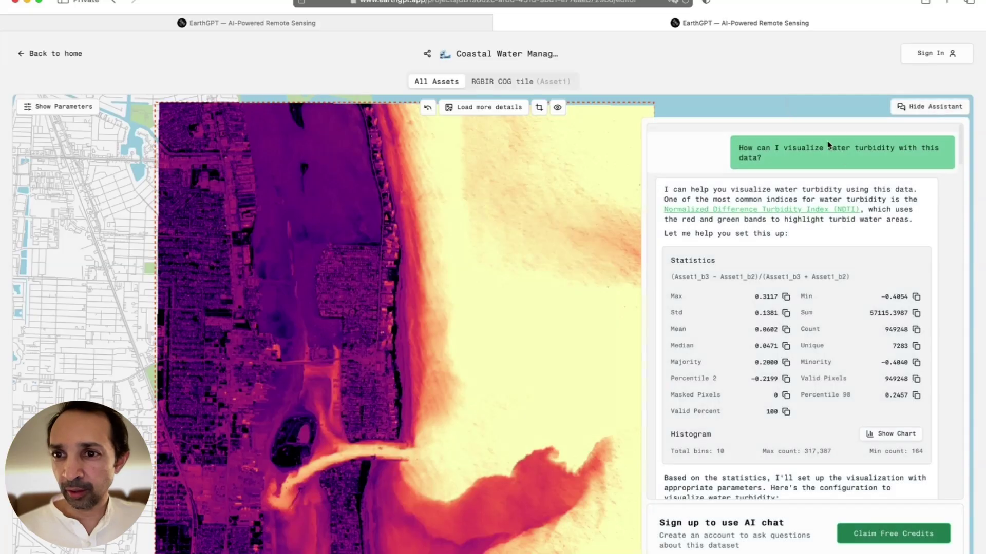
scroll(786, 277, "up", 2)
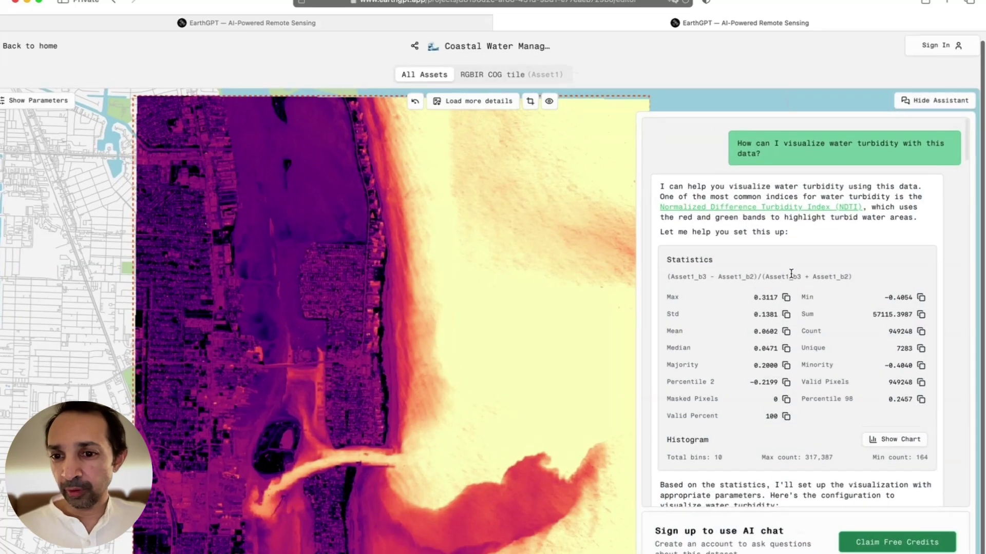
scroll(841, 301, "up", 5)
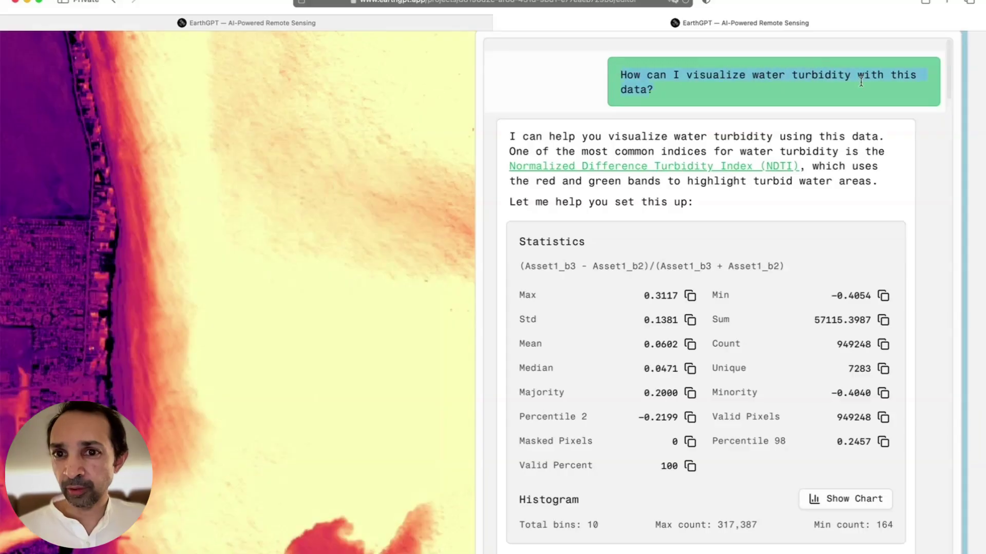
left_click(790, 94)
triple_click(727, 79)
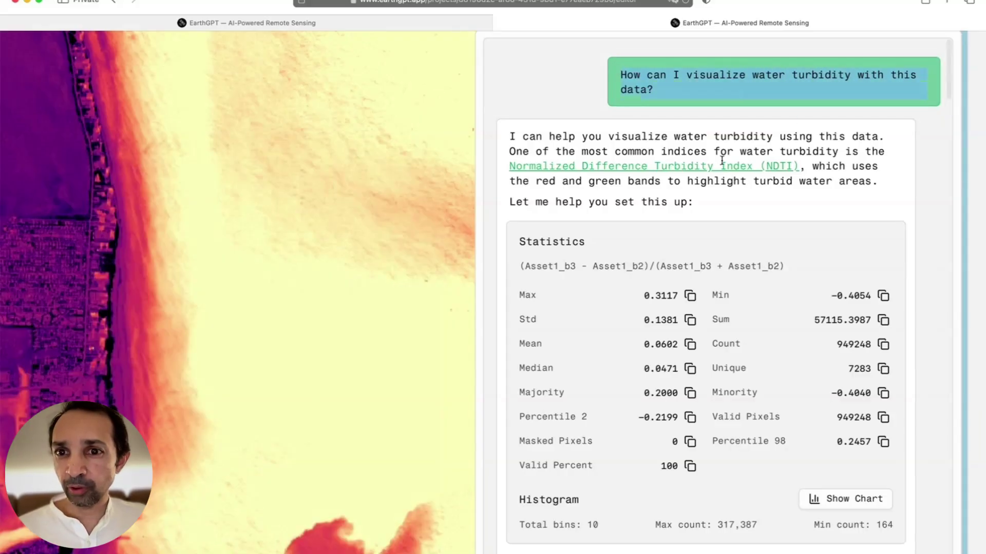
Step: Show the RGBIR COG tile asset and inspect the coastline in its raw imagery
scroll(689, 299, "down", 5)
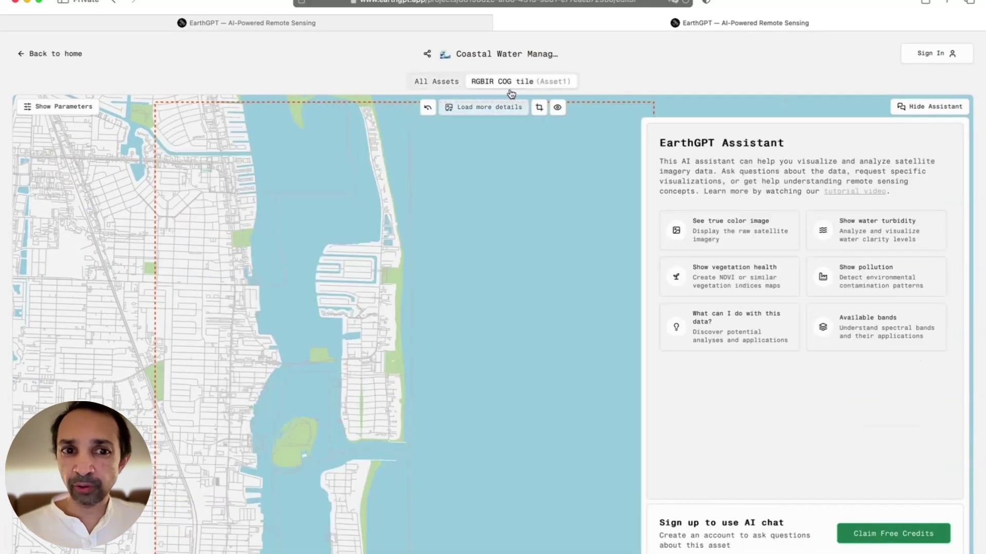
scroll(413, 288, "up", 3)
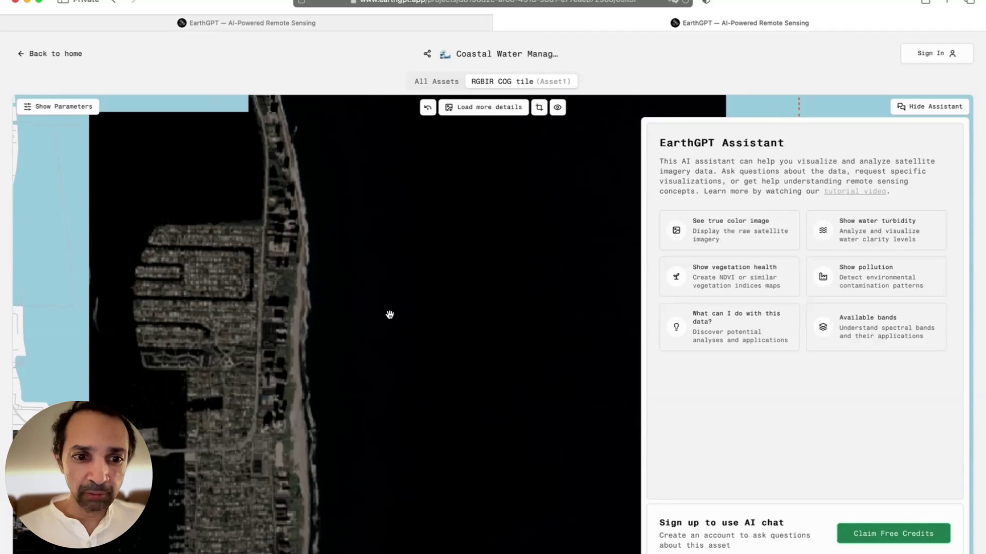
left_click_drag(256, 339, 367, 303)
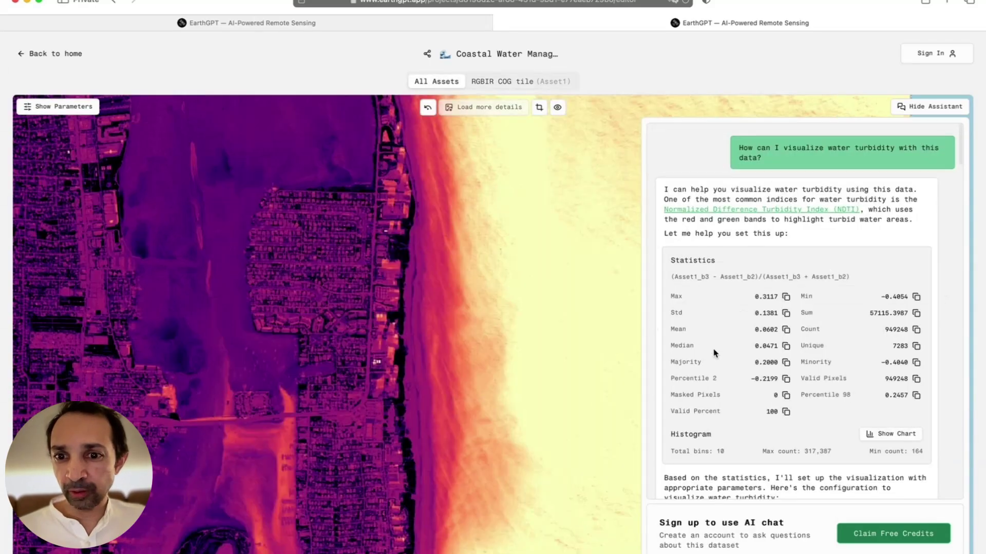
Step: Return to the all-assets view and inspect the proposed turbidity parameters and the map around the inlet and harbor
scroll(714, 353, "down", 5)
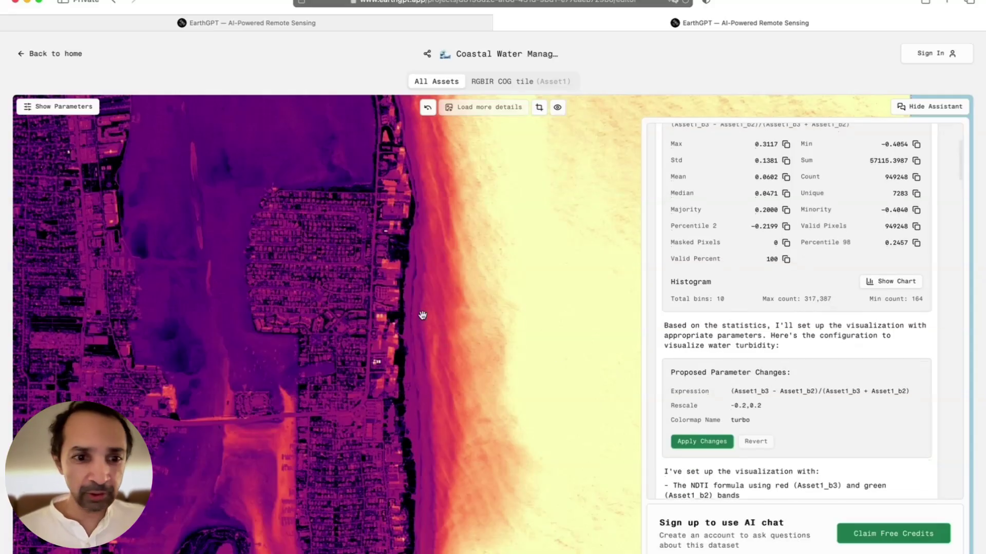
left_click_drag(213, 325, 267, 255)
scroll(268, 439, "up", 3)
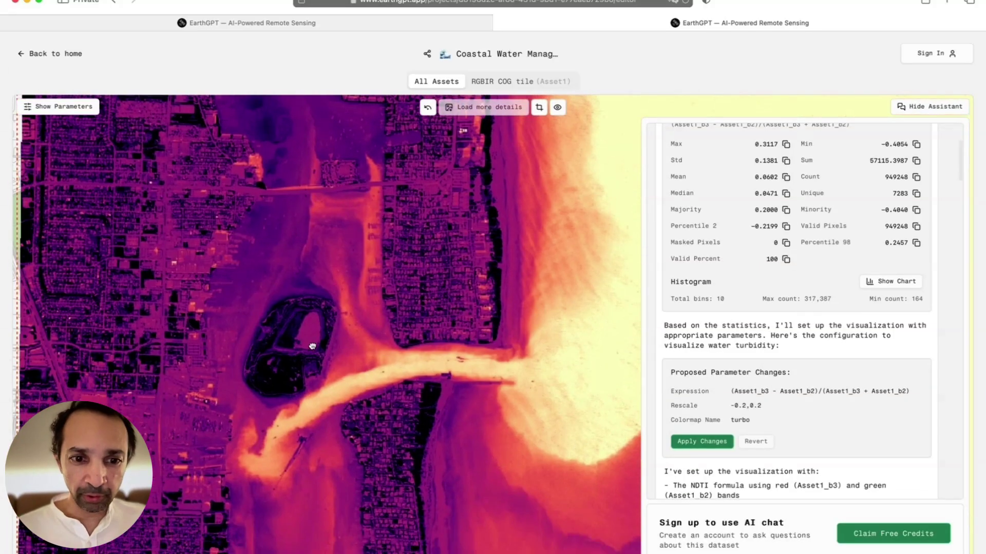
scroll(269, 439, "up", 2)
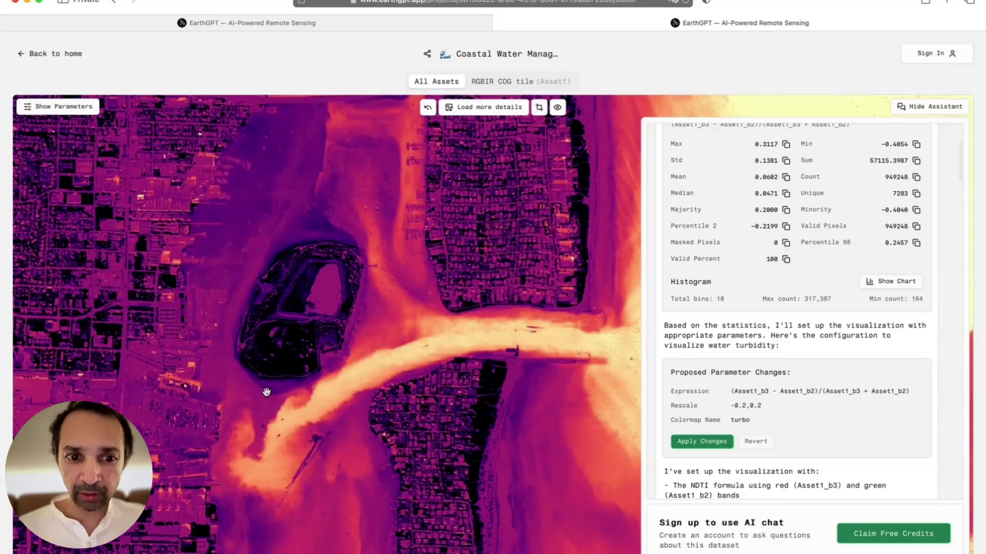
scroll(169, 459, "up", 5)
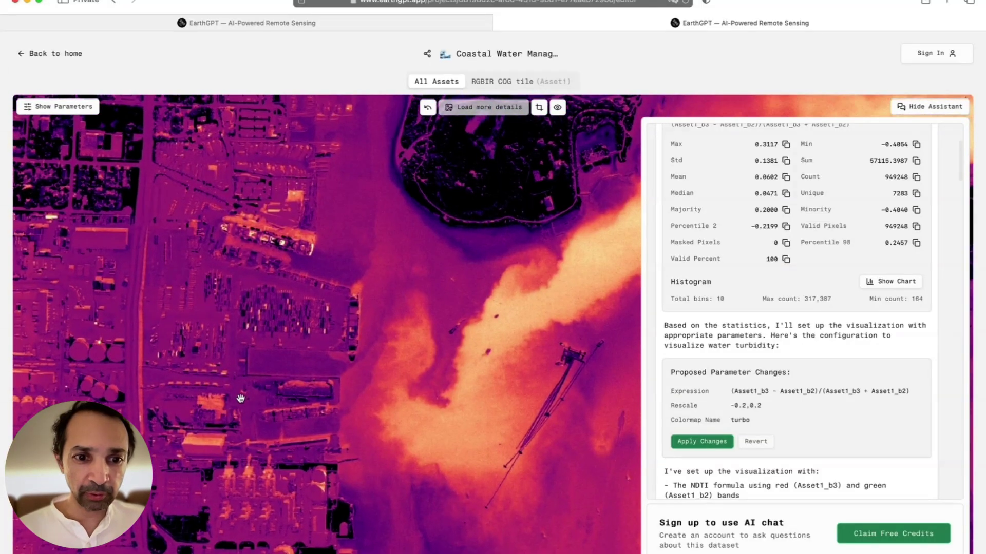
scroll(233, 403, "up", 2)
Step: Switch to the RGBIR COG tile asset and compare the harbor, island and inlet in the raw imagery
left_click(496, 82)
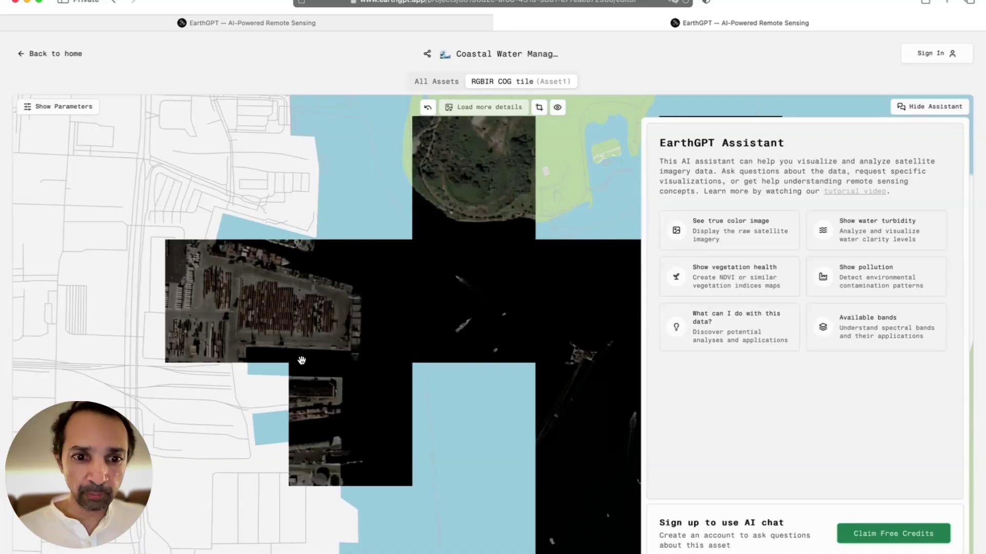
scroll(380, 369, "down", 3)
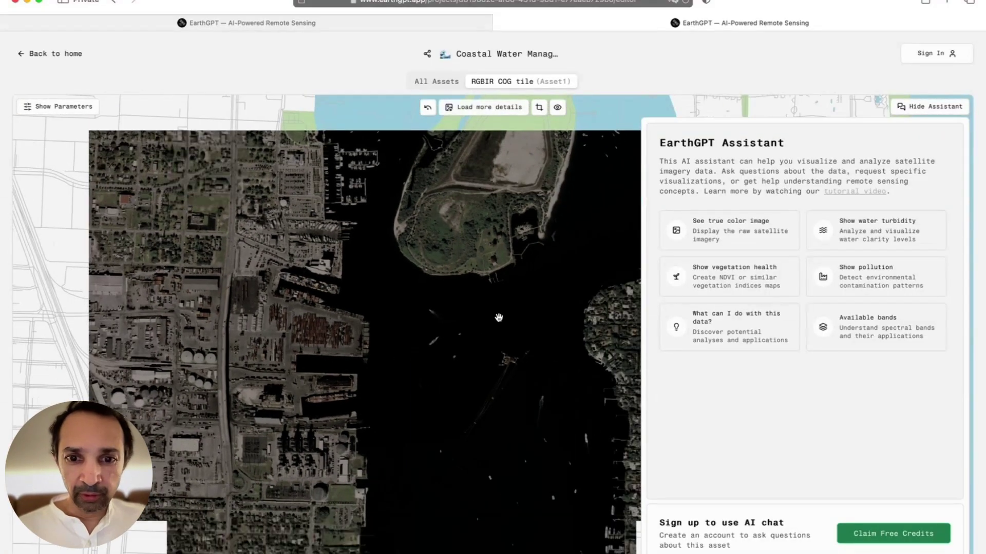
left_click_drag(568, 267, 341, 359)
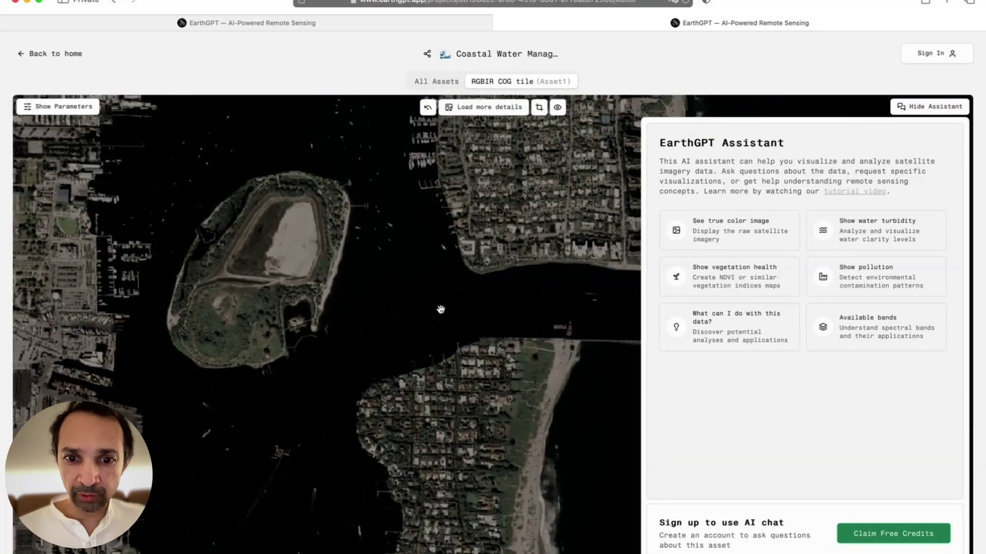
left_click_drag(410, 329, 303, 338)
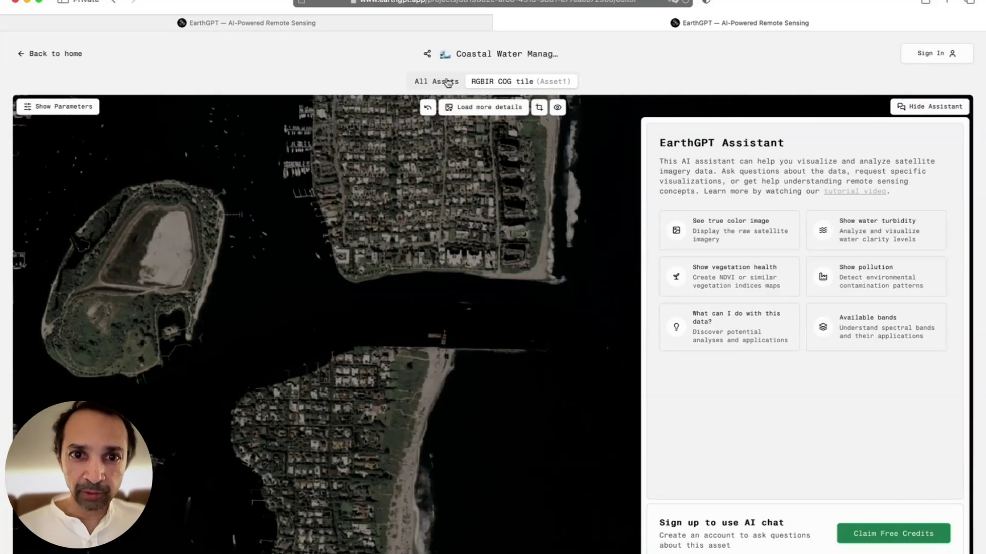
Step: Show all assets again and read the assistant's turbidity index explanation and statistics
left_click(436, 81)
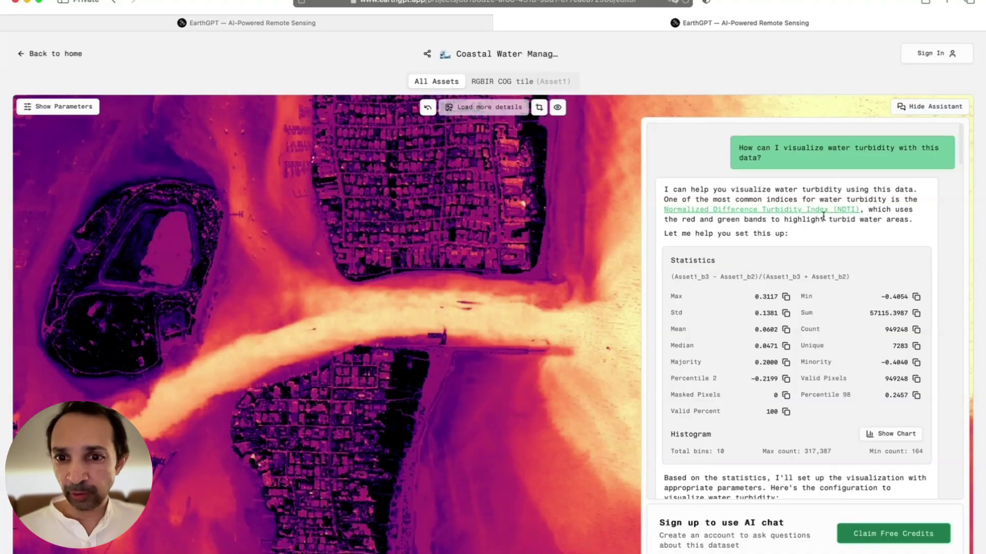
scroll(741, 216, "up", 5)
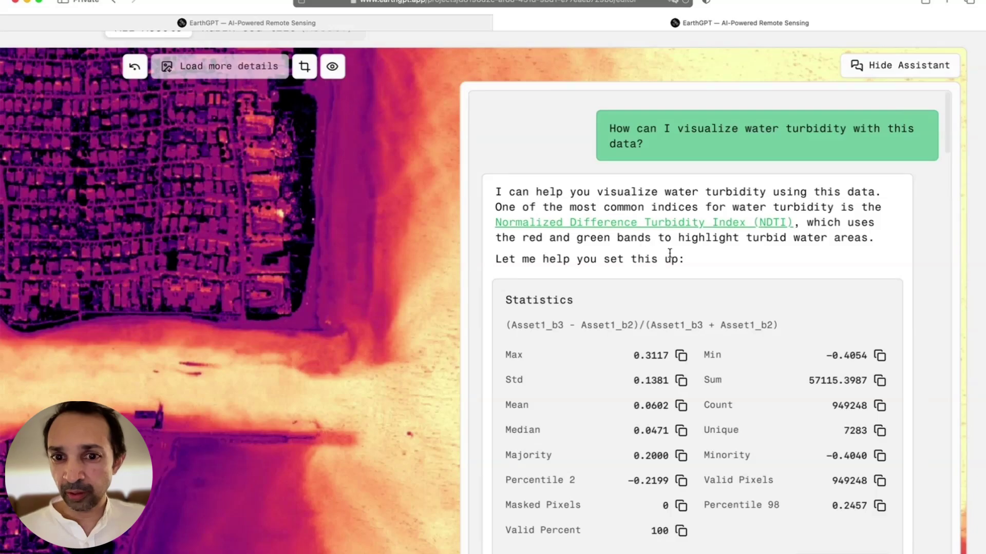
scroll(728, 248, "down", 5)
scroll(729, 249, "up", 4)
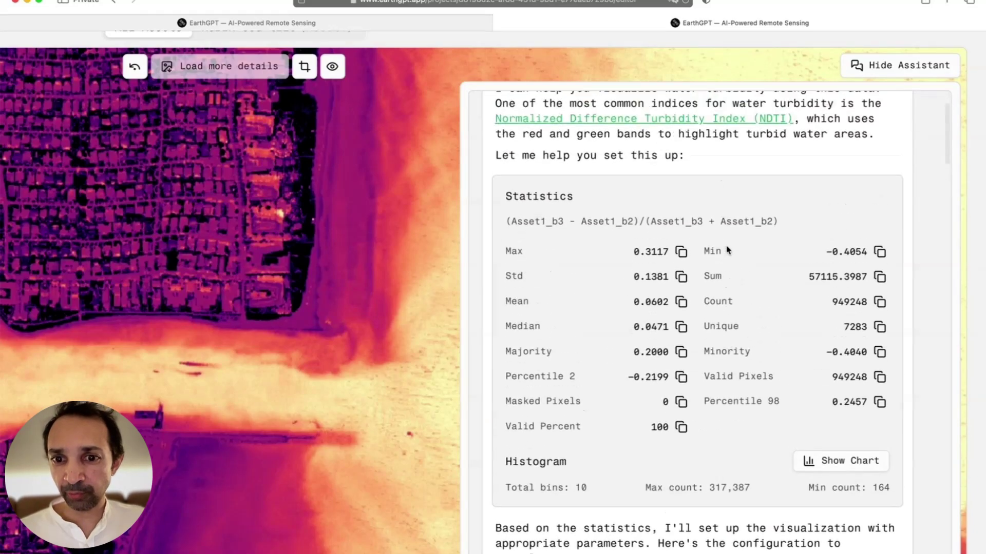
Step: Open the Normalized Difference Turbidity Index (NDTI) reference, dismiss the page overlay and view the article's abstract
left_click(589, 159)
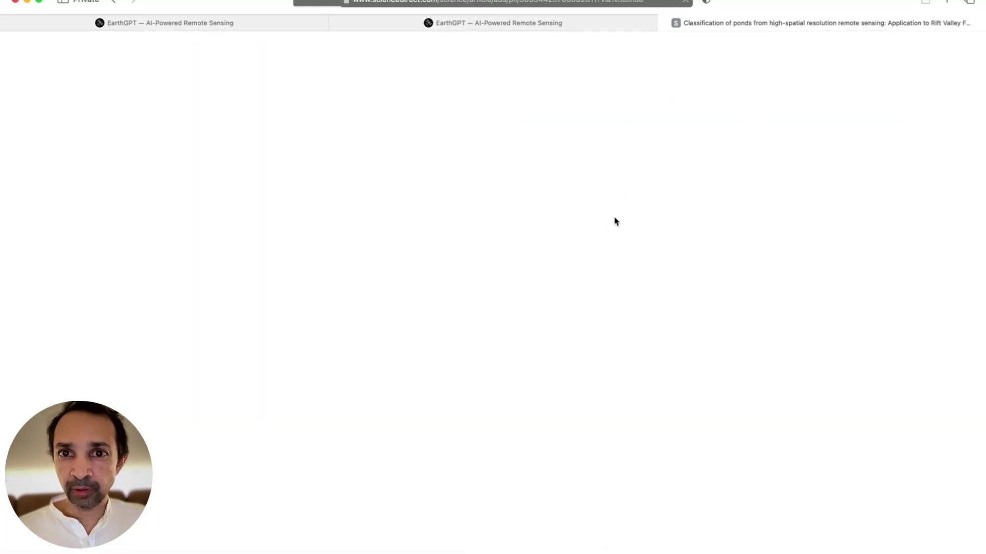
scroll(512, 268, "up", 3)
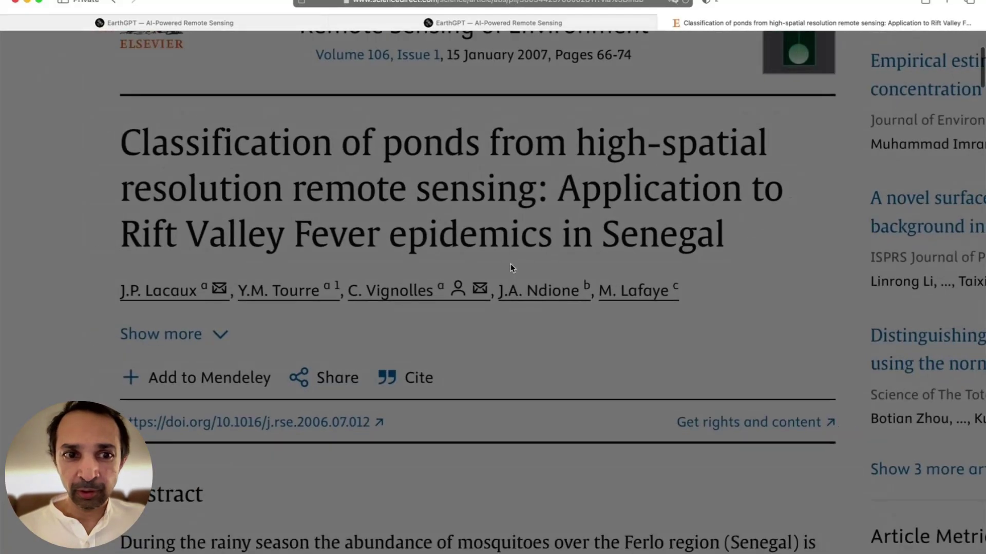
scroll(512, 268, "down", 3)
left_click(740, 504)
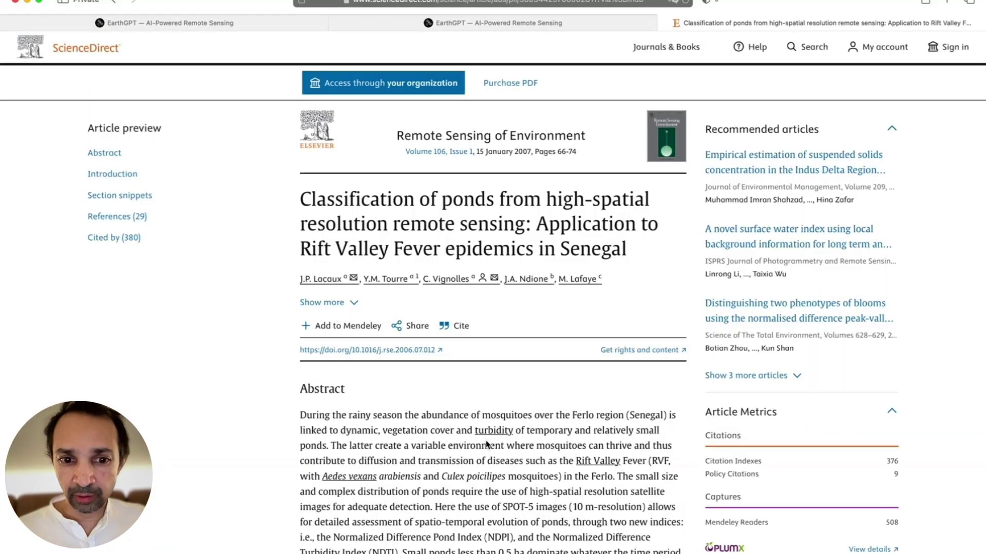
Step: Return to the Coastal Water Management project and read the turbidity visualization settings and the assistant's "show me water" answer
left_click(216, 22)
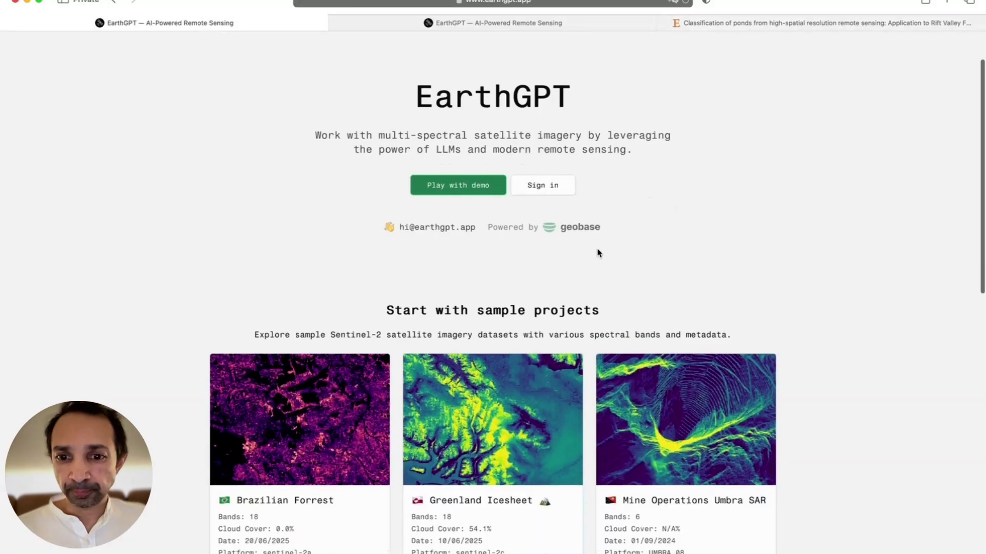
scroll(539, 164, "down", 1)
left_click(512, 23)
scroll(640, 286, "down", 10)
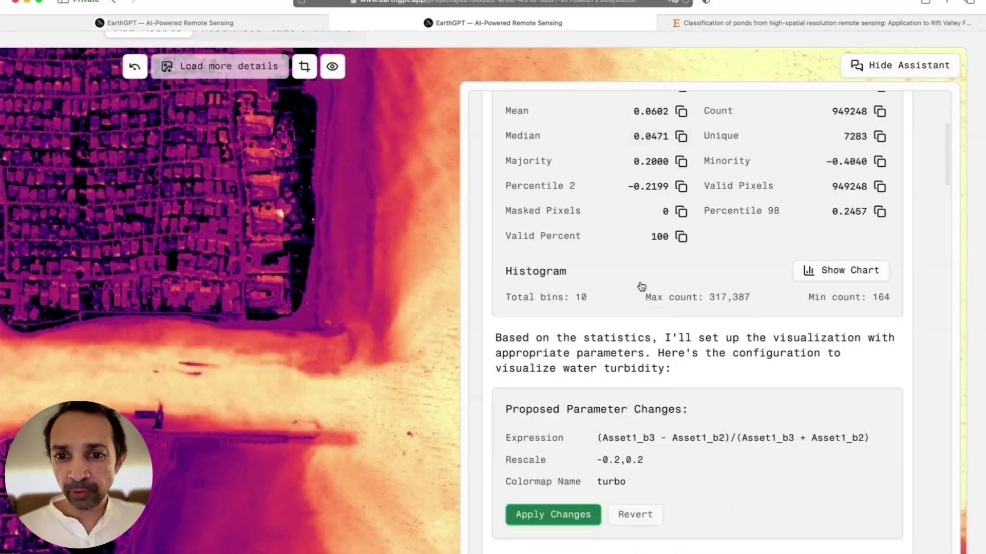
scroll(661, 317, "down", 3)
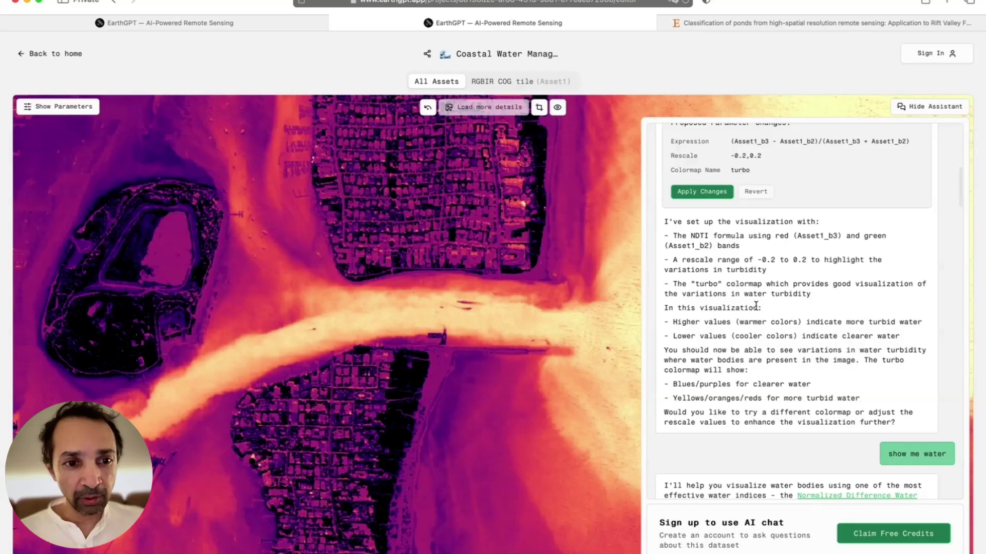
scroll(799, 303, "up", 5)
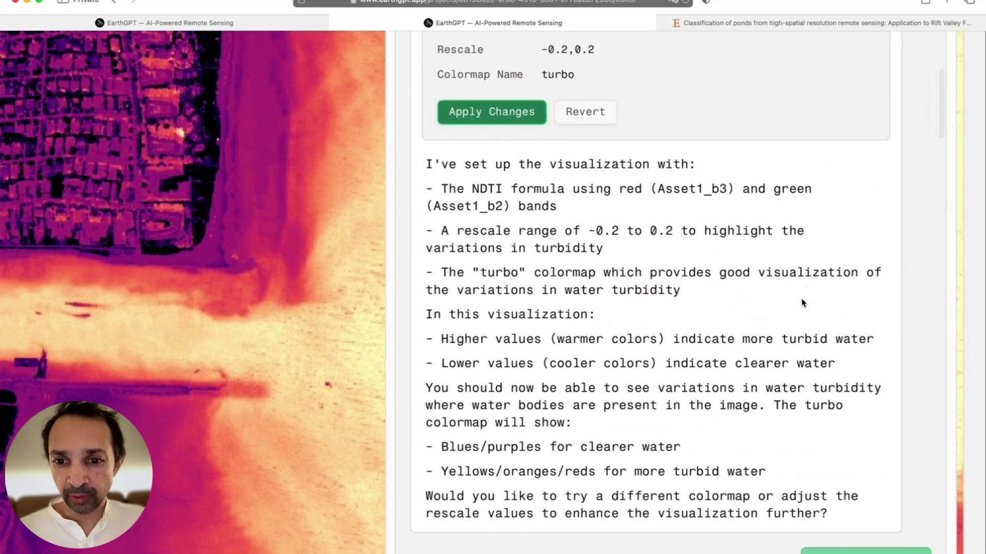
scroll(802, 303, "down", 5)
scroll(799, 292, "up", 1)
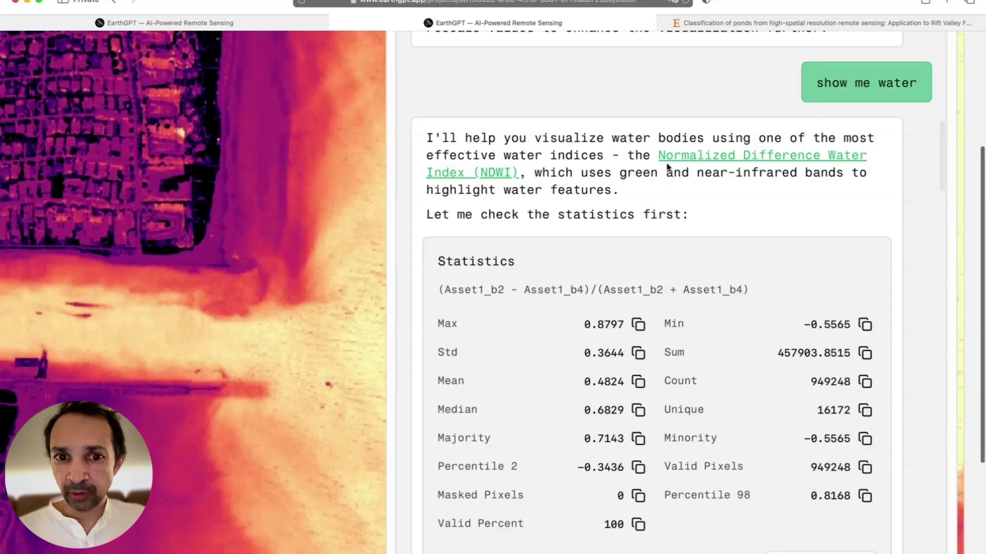
Step: Apply the assistant's proposed NDWI water visualization with rescale -0.3,0.3 and the blues_r colormap, and survey the coastline on the map
scroll(667, 166, "up", 3)
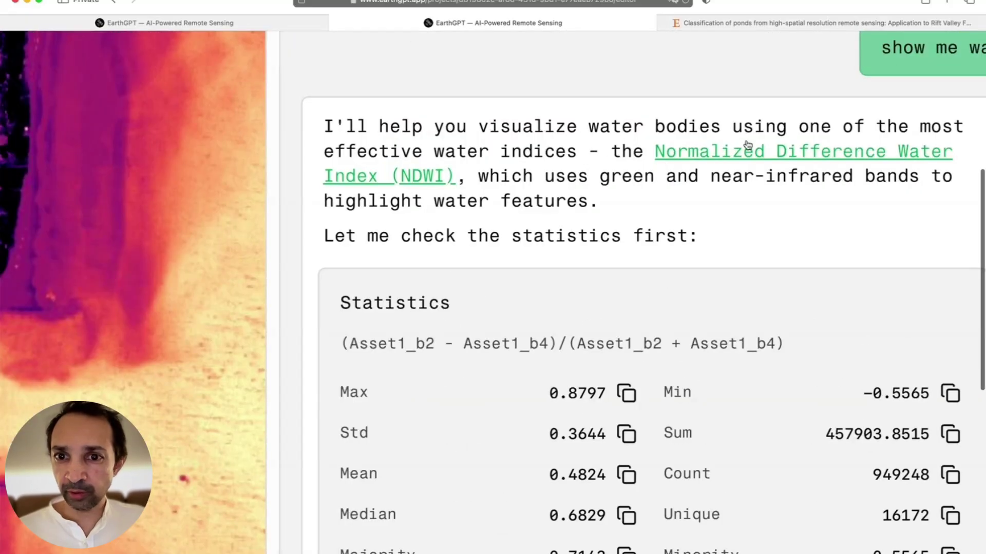
scroll(550, 226, "down", 3)
scroll(738, 276, "down", 3)
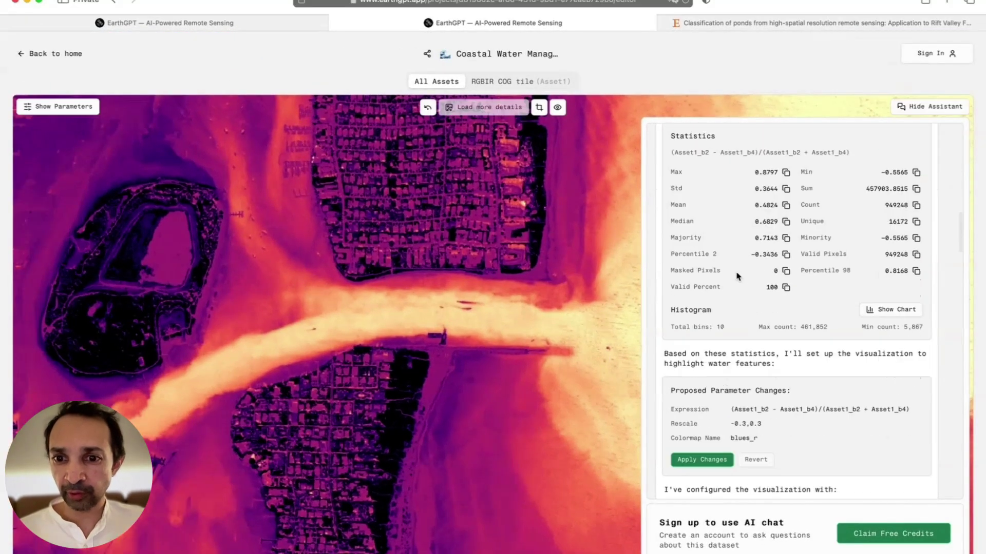
scroll(738, 277, "down", 4)
left_click(723, 280)
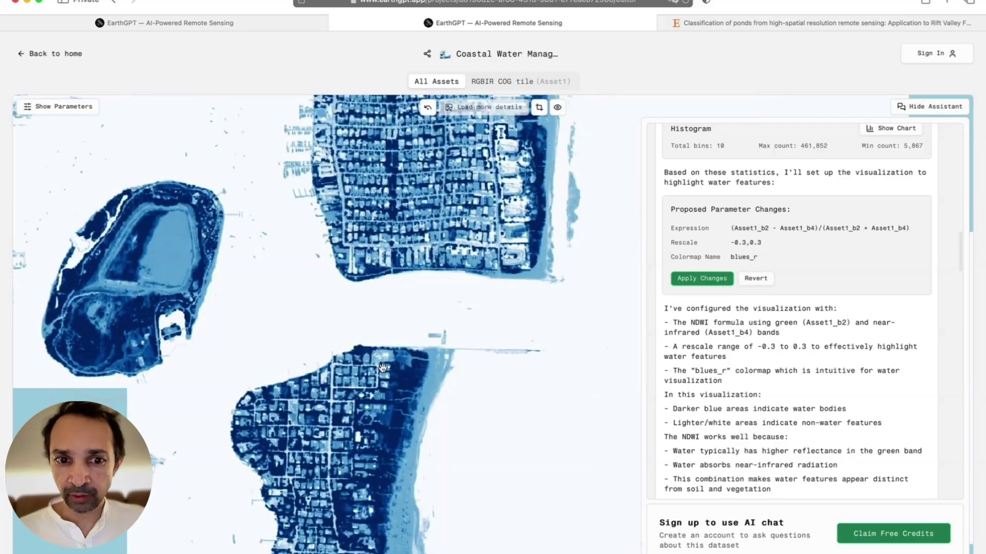
scroll(372, 352, "down", 5)
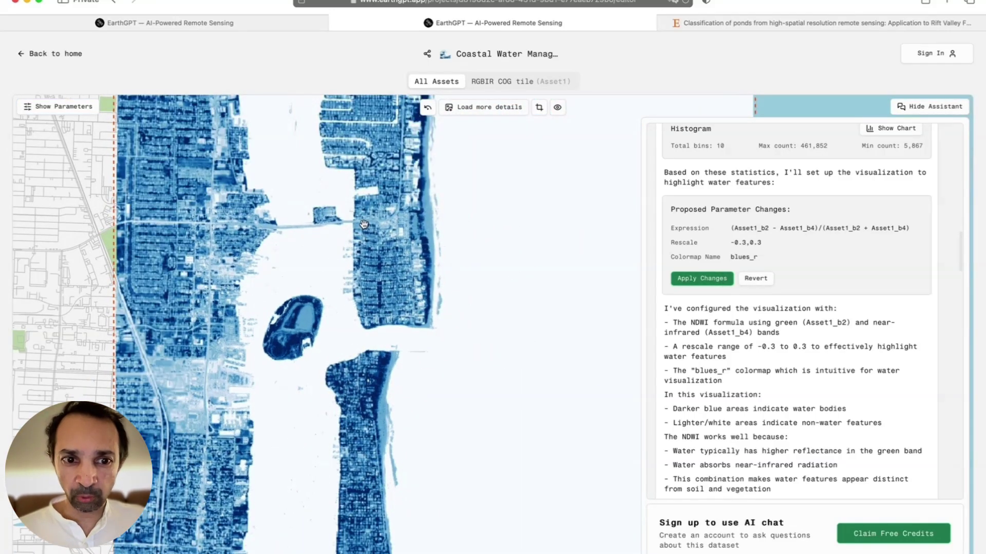
left_click_drag(259, 486, 267, 334)
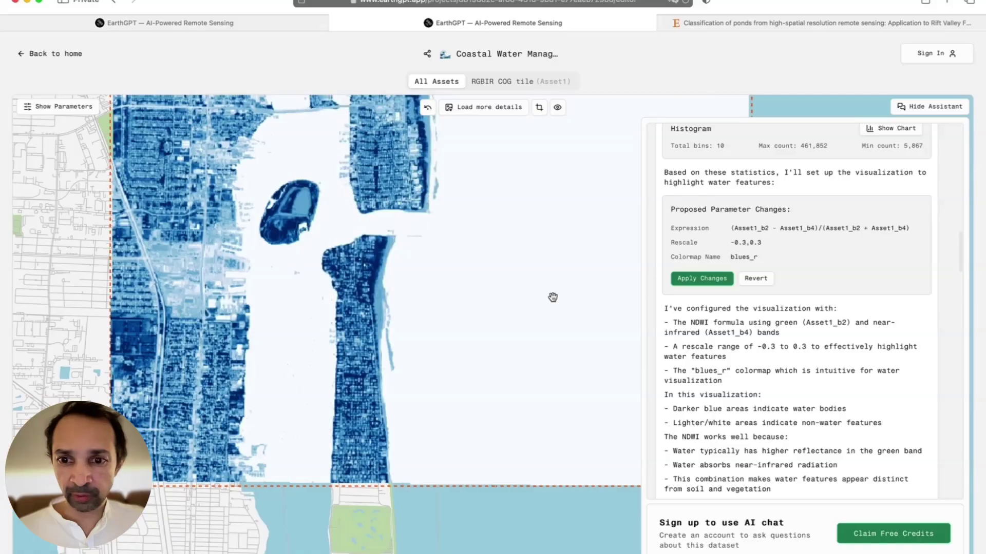
left_click_drag(553, 298, 524, 335)
left_click_drag(481, 248, 482, 312)
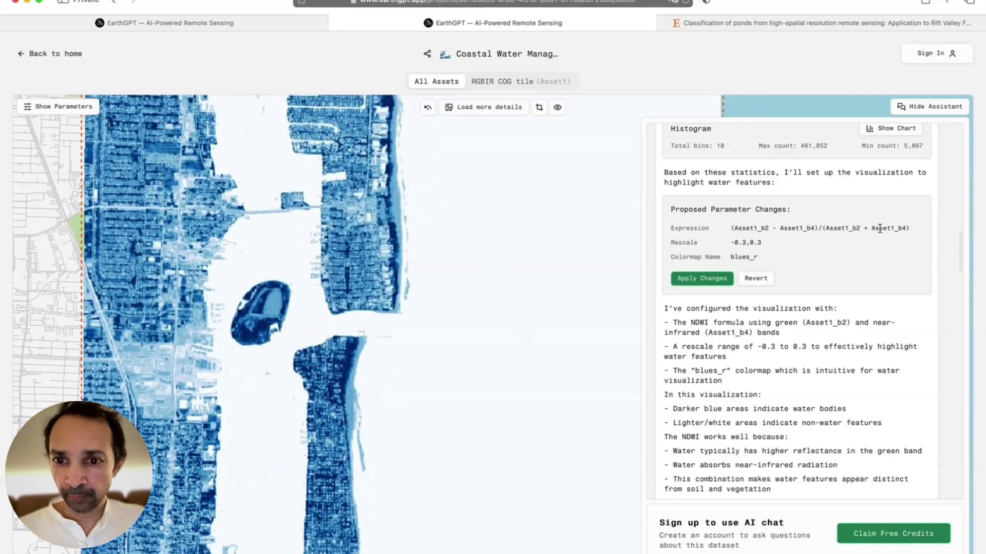
Step: Read the assistant's NDWI explanation, including the non-water areas, the blues_r colormap and the suggested follow-ups
scroll(880, 228, "down", 3)
scroll(821, 299, "up", 5)
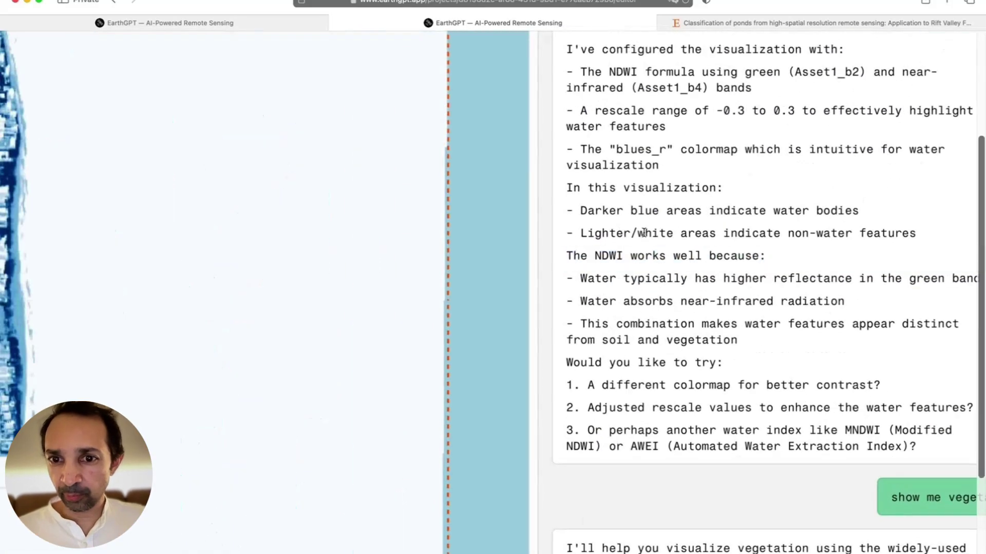
left_click_drag(643, 233, 855, 231)
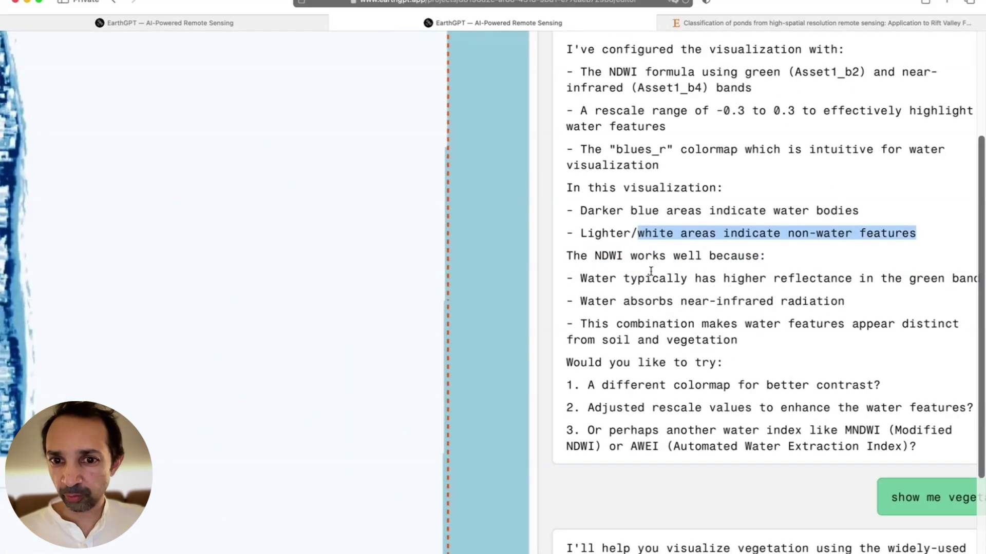
double_click(648, 150)
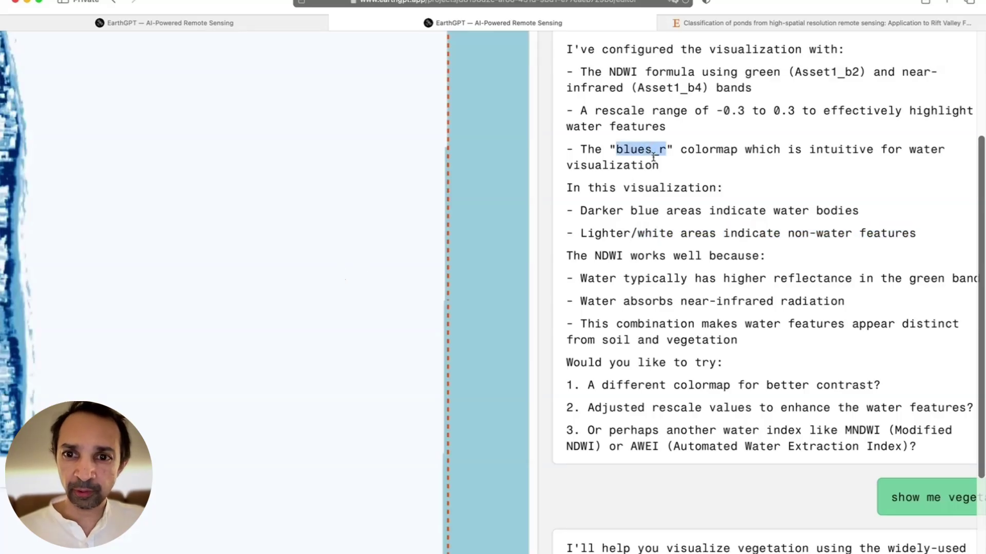
scroll(580, 306, "down", 3)
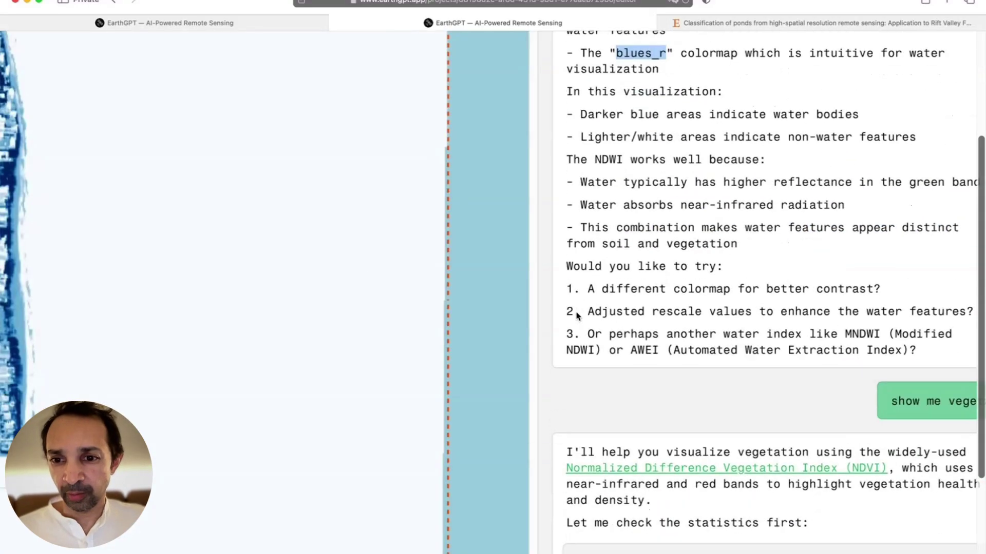
scroll(577, 312, "right", 2)
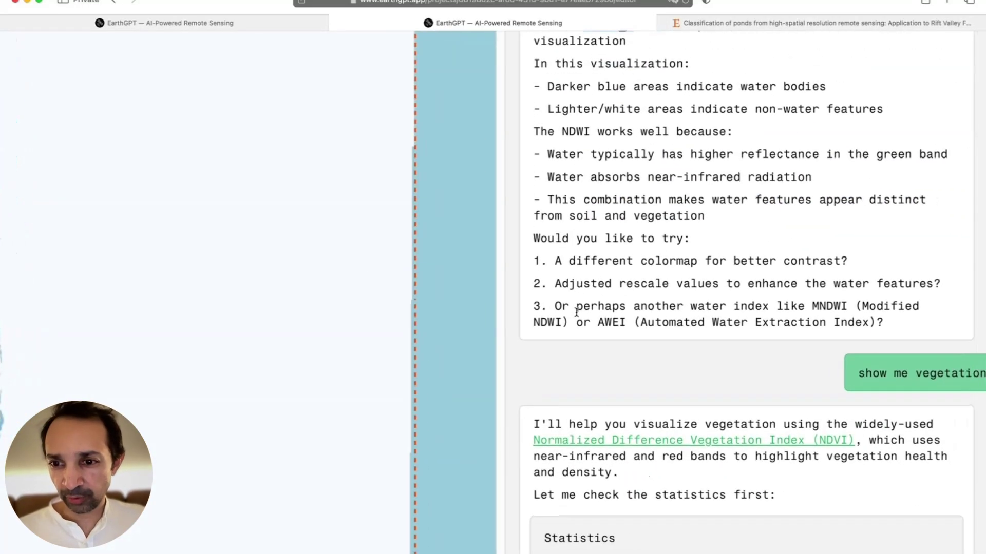
scroll(576, 310, "down", 3)
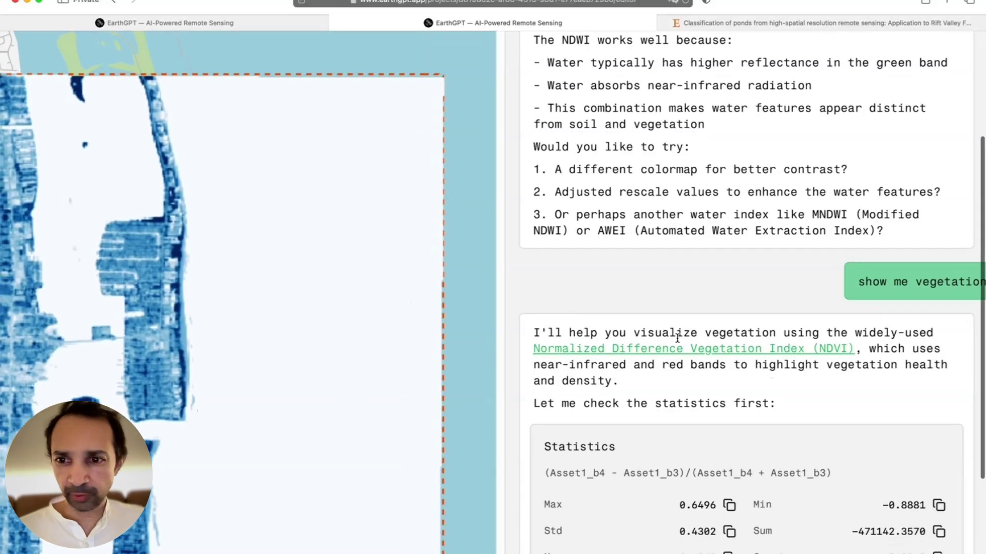
Step: Review the "show me vegetation" answer and apply its proposed NDVI visualization with rescale -0.2,0.8 and the greens colormap
scroll(677, 339, "right", 2)
scroll(761, 302, "down", 3)
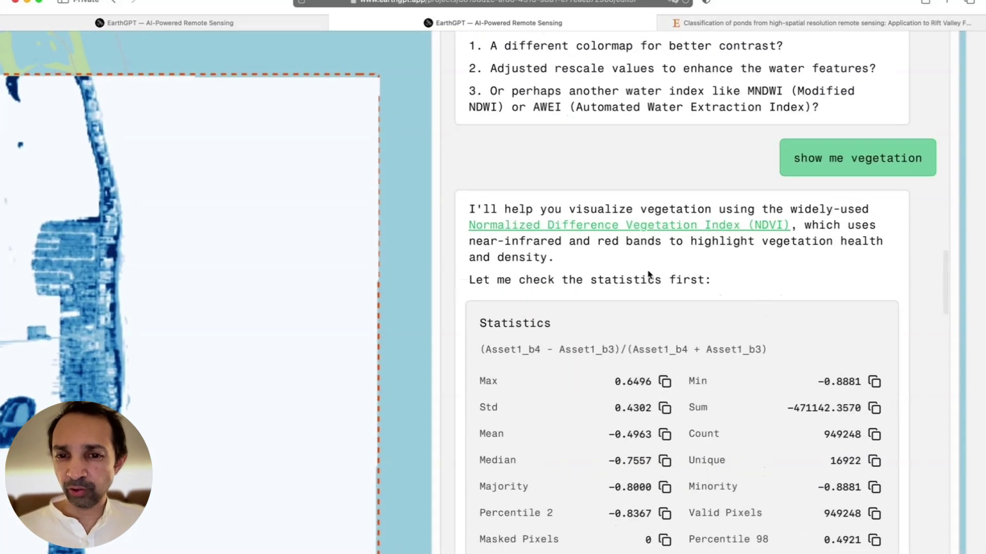
scroll(648, 277, "down", 5)
scroll(599, 277, "up", 2)
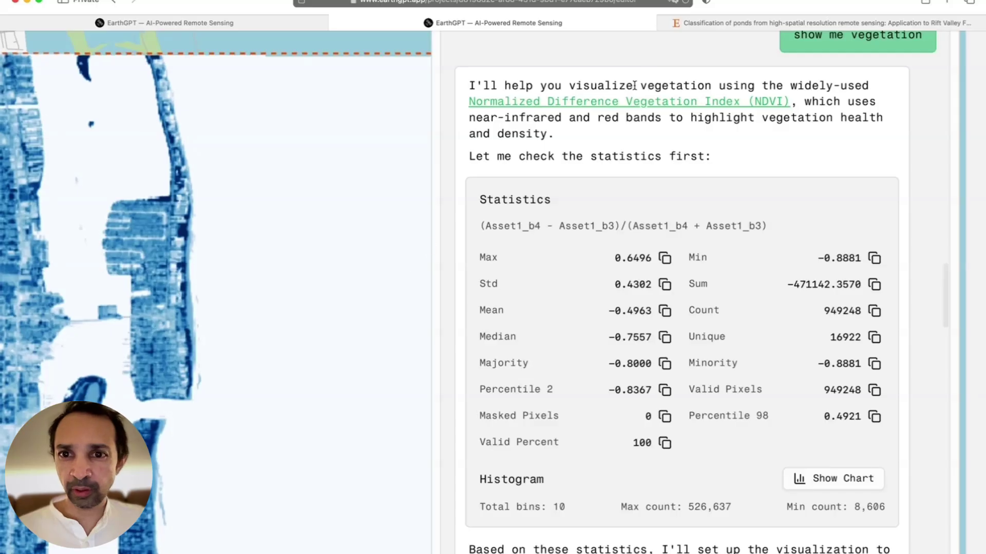
left_click_drag(635, 85, 807, 90)
left_click(655, 123)
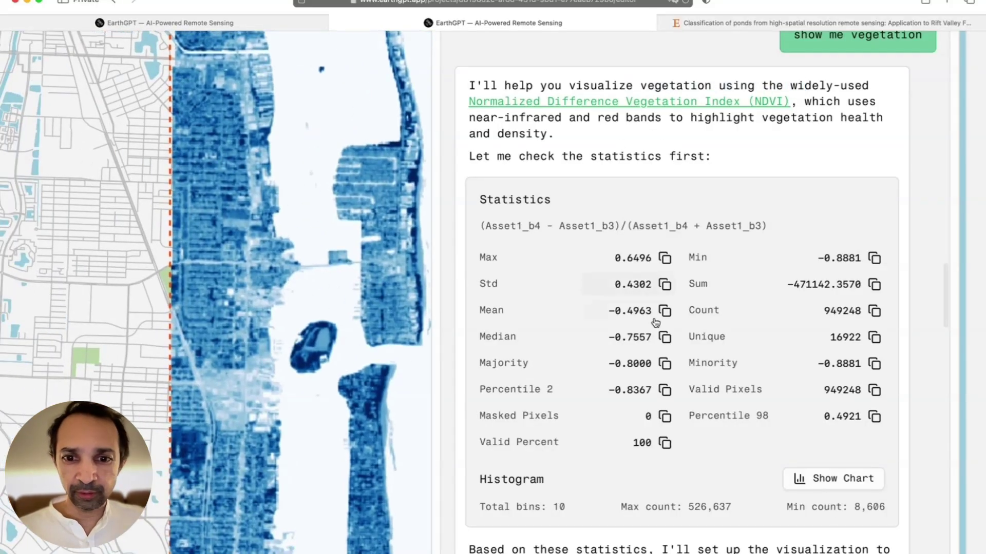
scroll(637, 324, "down", 7)
left_click(544, 352)
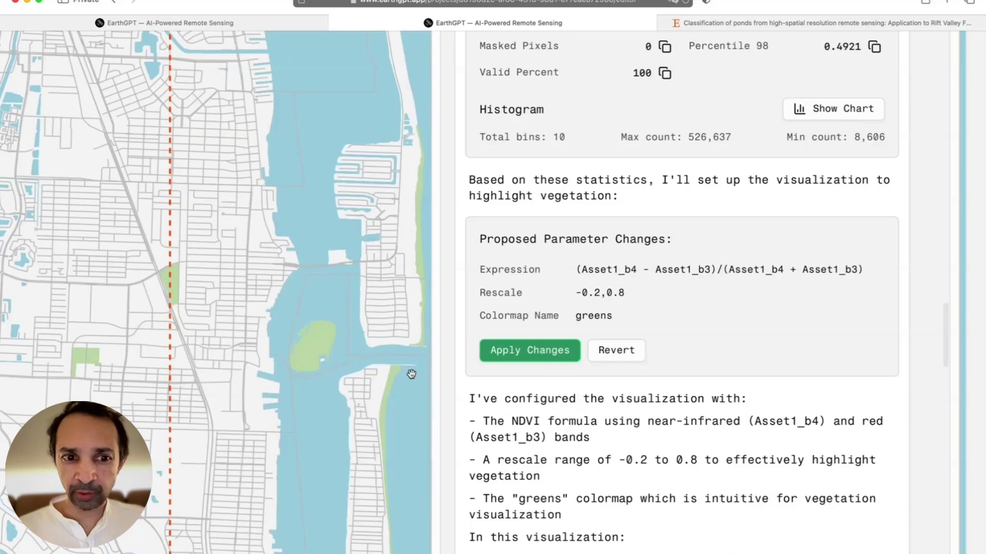
Step: Examine the vegetation map up close around the dense green block beside the railway corridor near the image's western edge
scroll(217, 479, "up", 3)
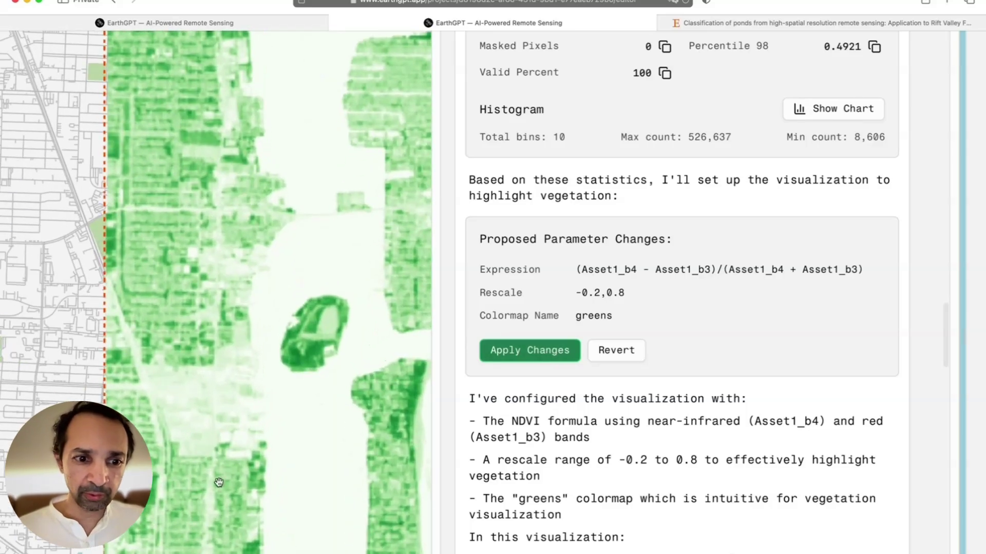
scroll(207, 279, "up", 5)
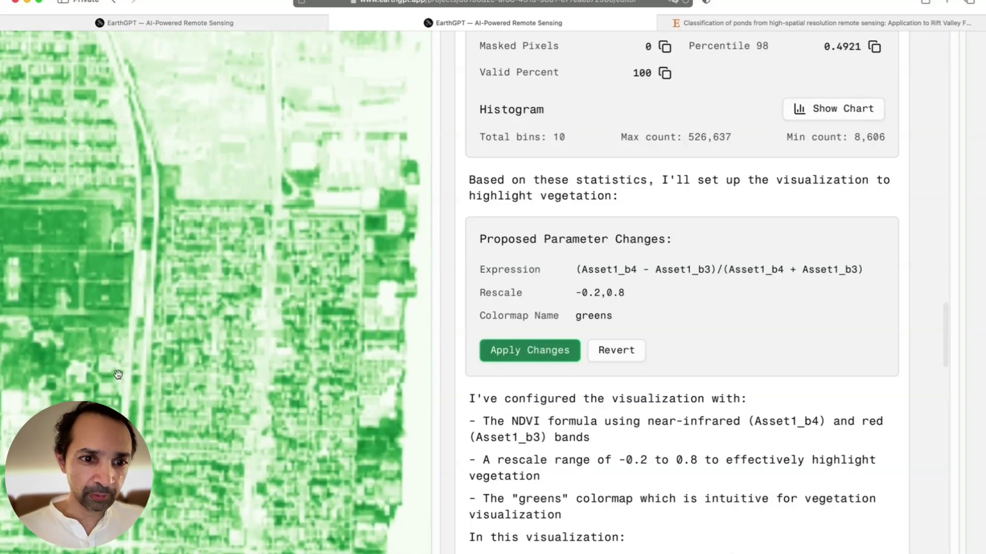
scroll(206, 278, "up", 3)
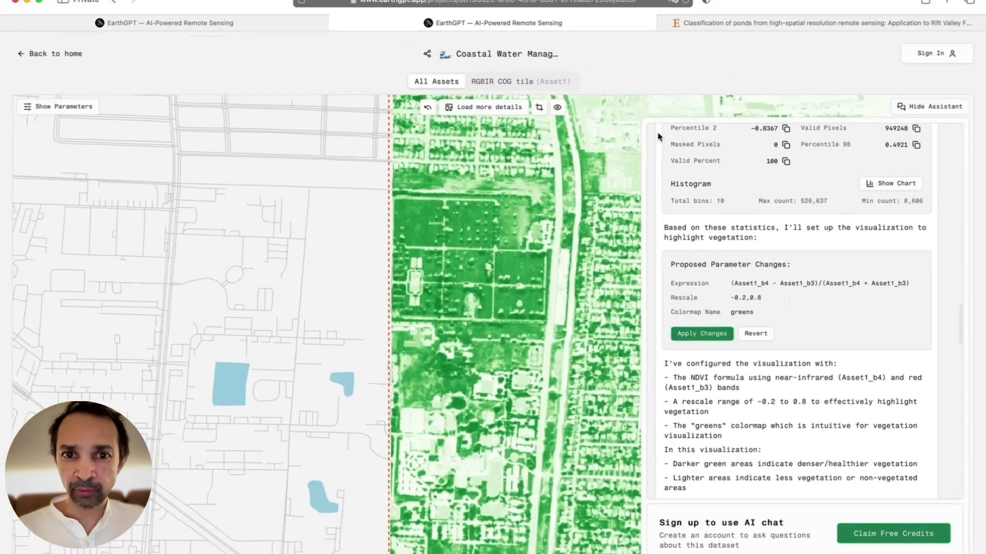
key("super+shift+backslash")
left_click(453, 146)
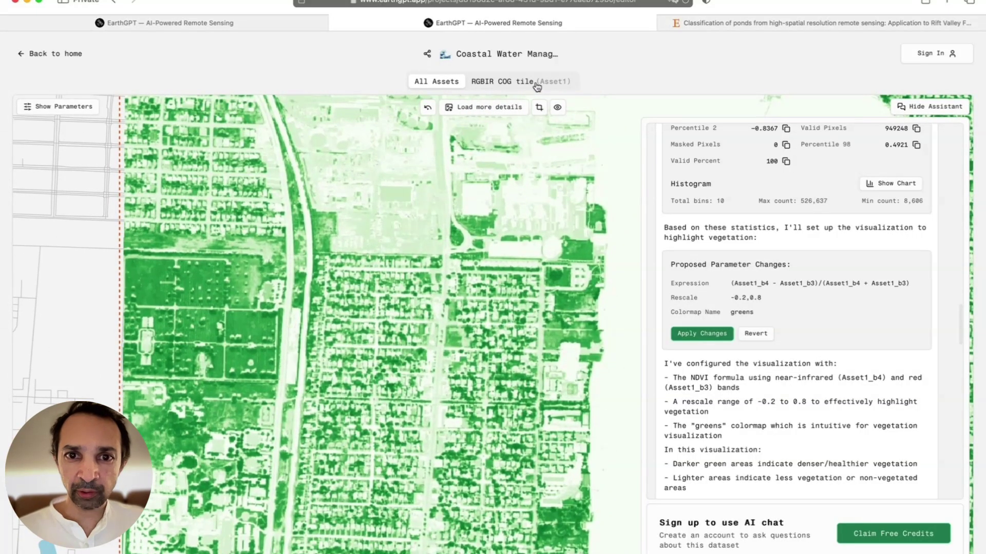
Step: Compare the same green block in the raw RGBIR COG tile imagery, and return to the view of all assets
left_click(537, 82)
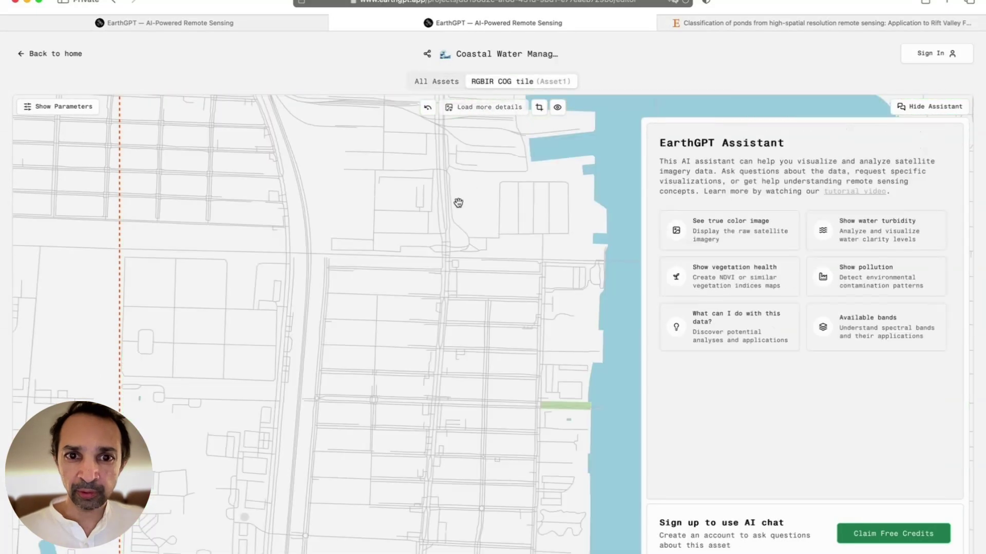
left_click_drag(299, 302, 476, 227)
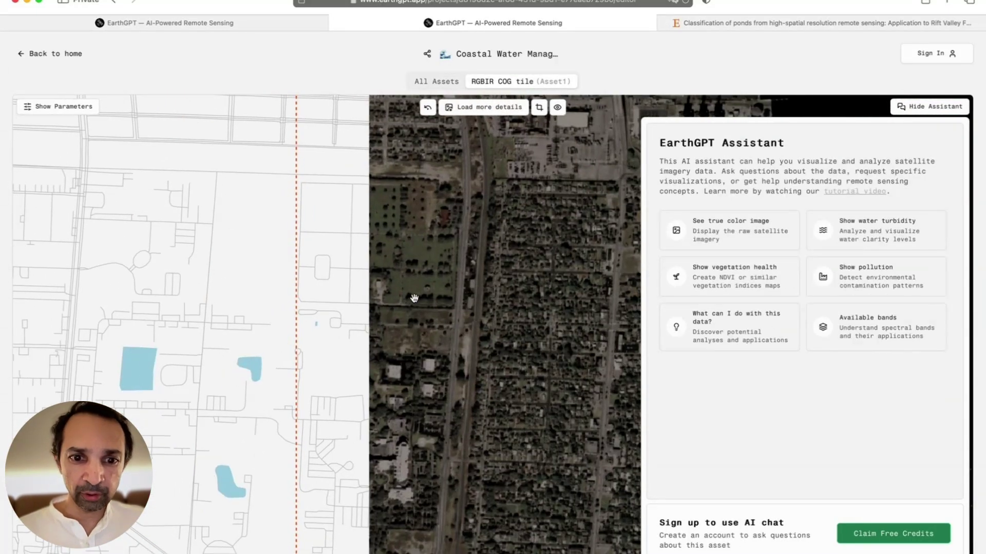
double_click(431, 258)
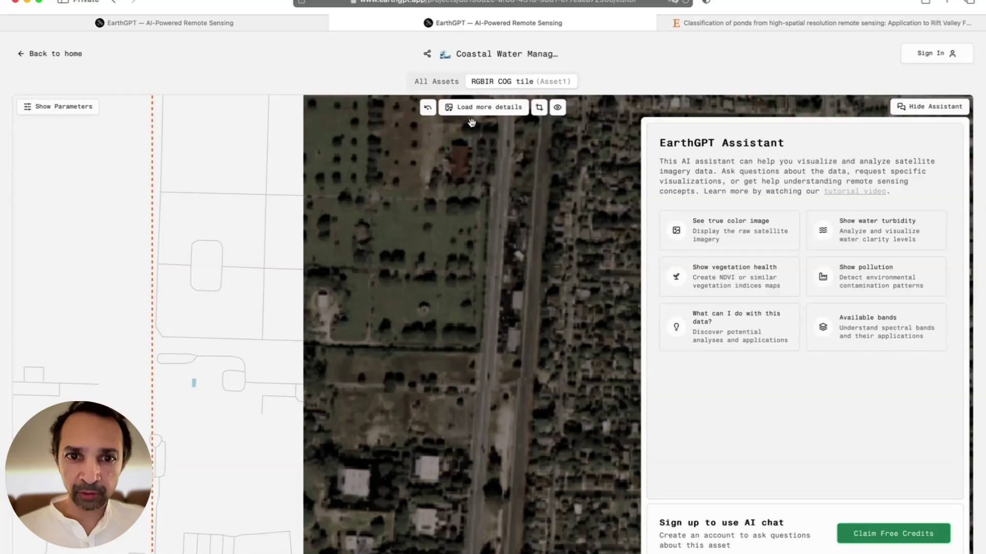
left_click(455, 82)
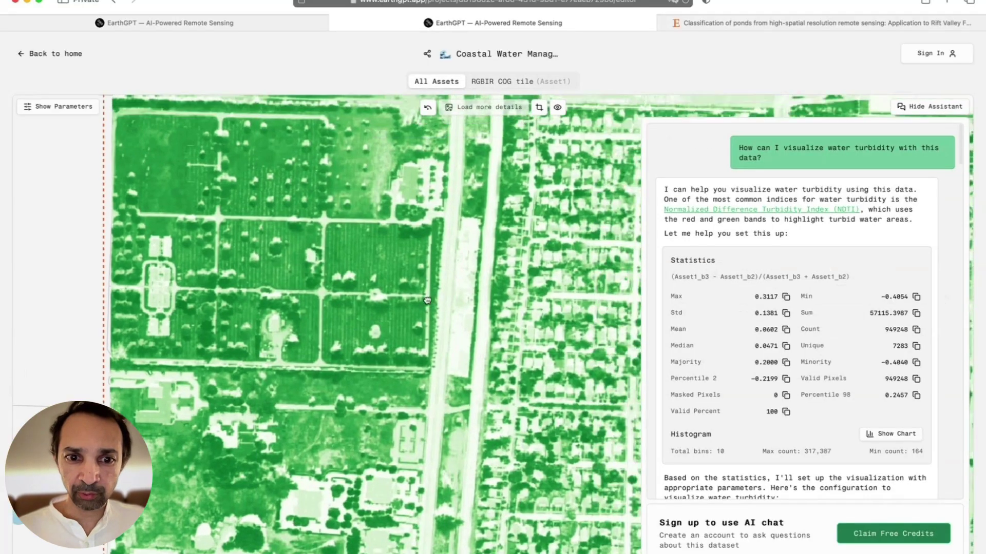
Step: Go through the assistant's built-up areas answer, open its Normalized Difference Built-up Index (NDBI) reference and reject the page's data tracking
scroll(810, 253, "down", 5)
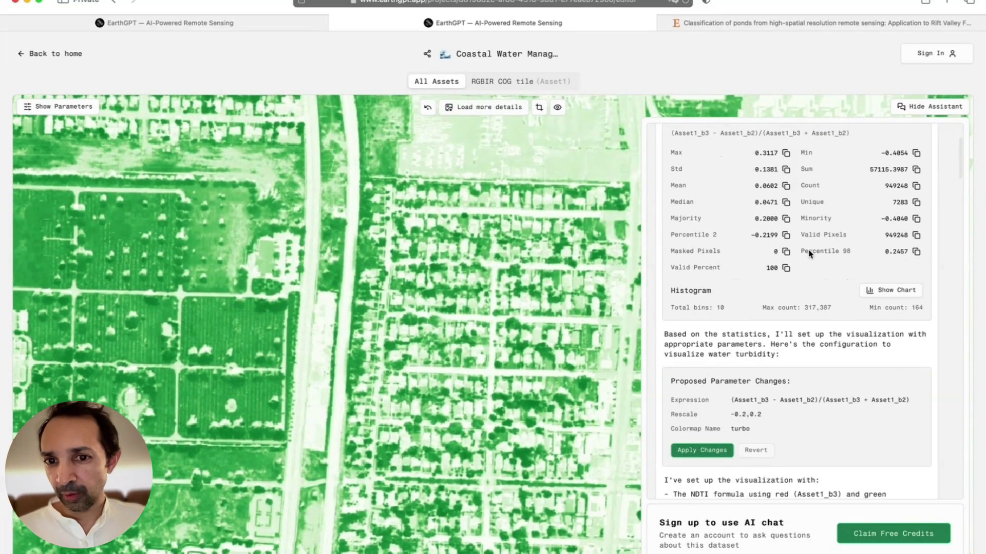
scroll(809, 253, "down", 10)
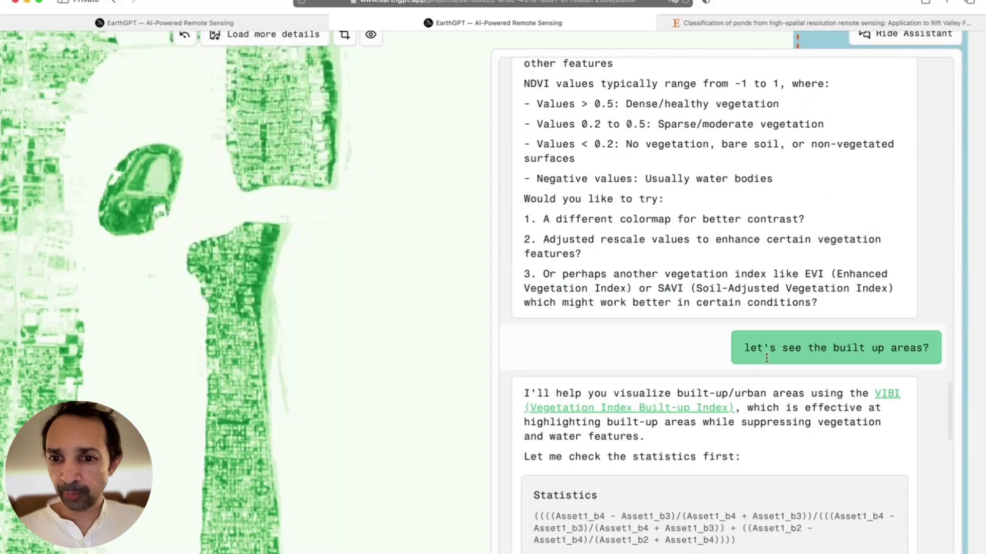
scroll(764, 370, "down", 15)
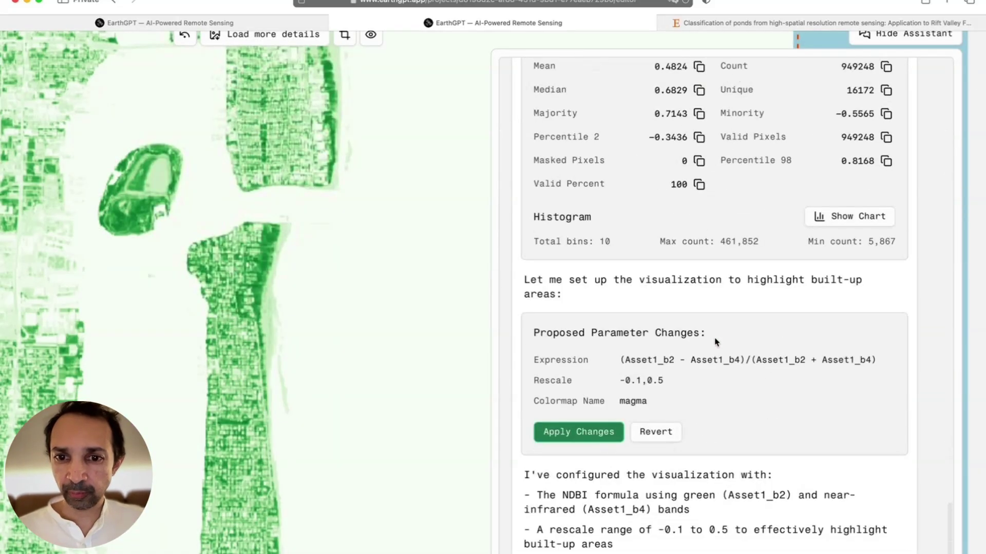
scroll(717, 342, "up", 4)
scroll(717, 342, "up", 5)
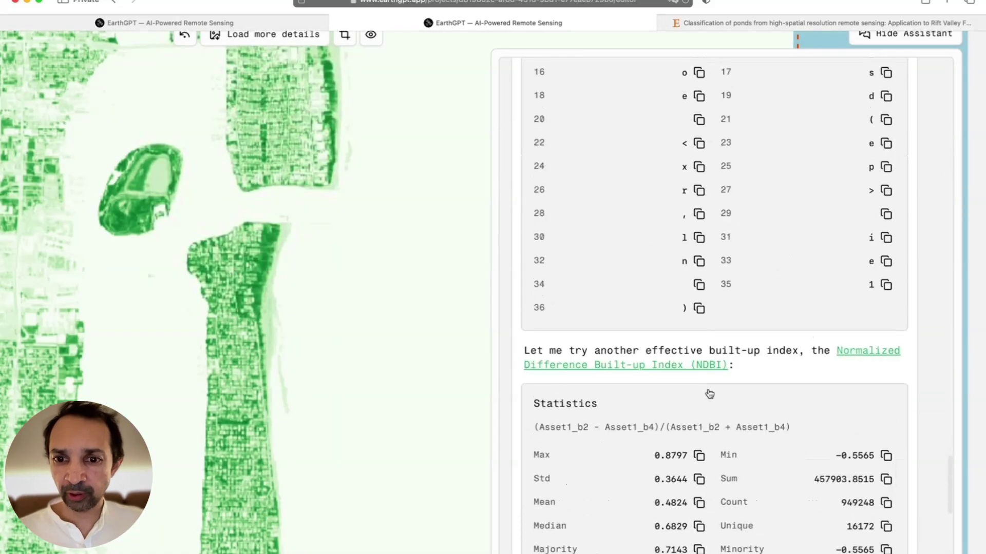
left_click(684, 369)
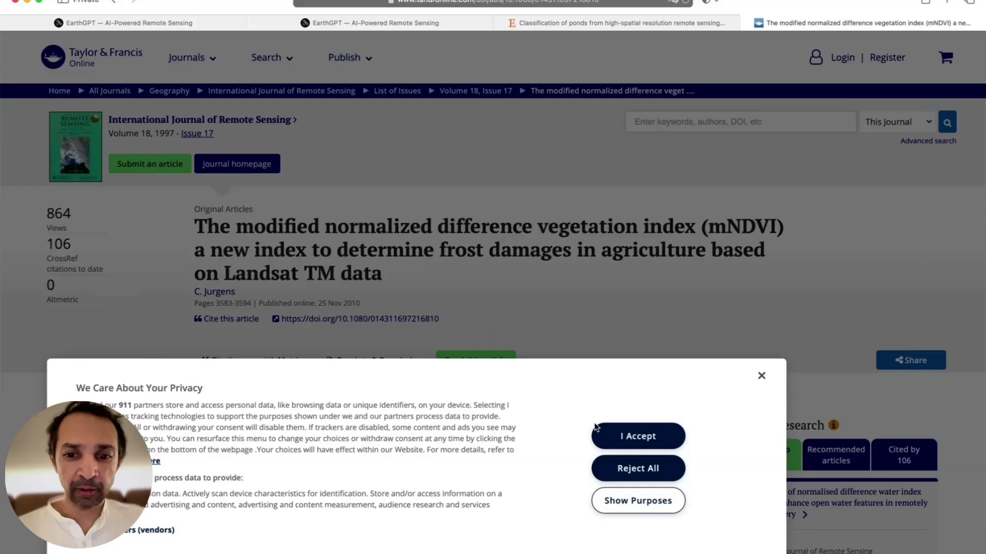
left_click(640, 468)
Step: Return to the Coastal Water Management project and apply the proposed NDBI visualization with rescale -0.1,0.5 and the magma colormap
left_click(425, 25)
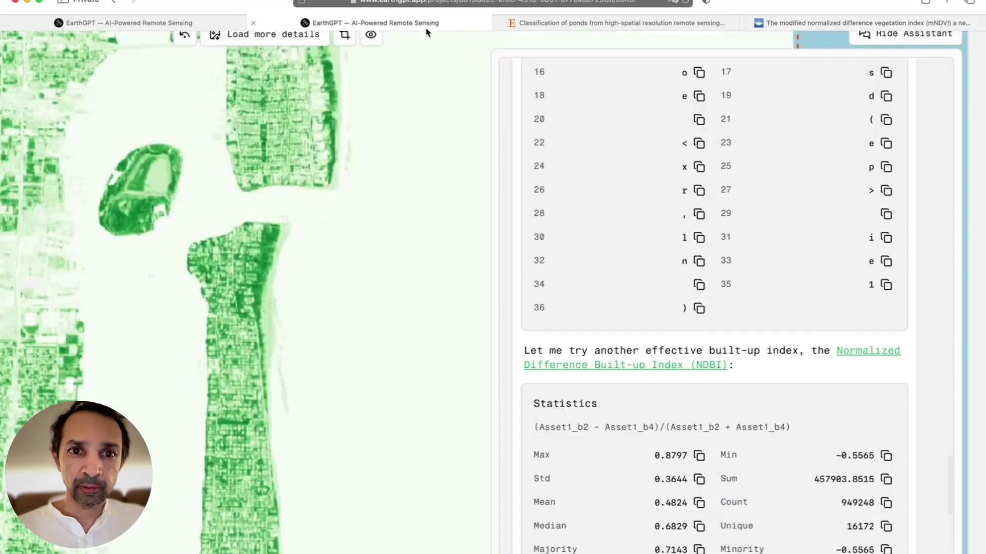
scroll(559, 299, "down", 10)
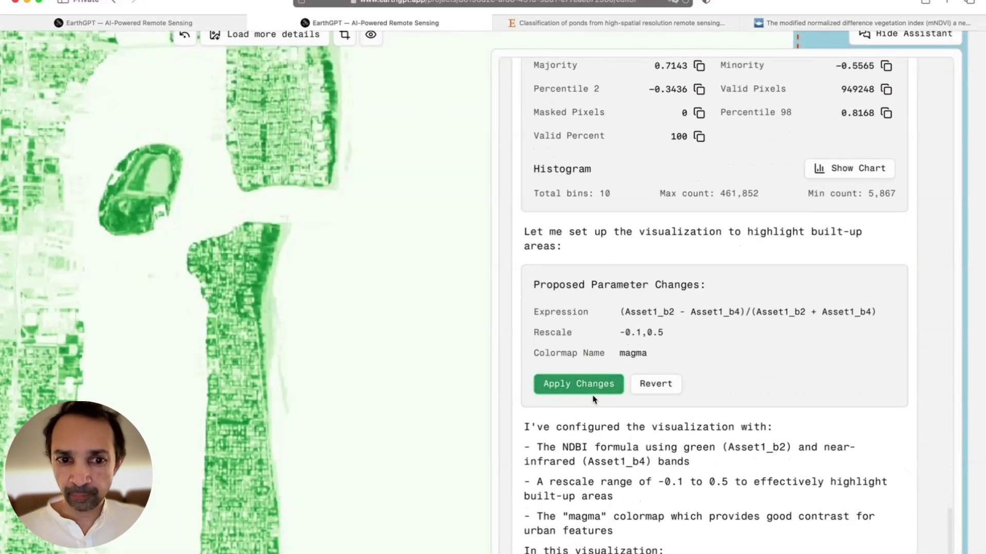
left_click(596, 392)
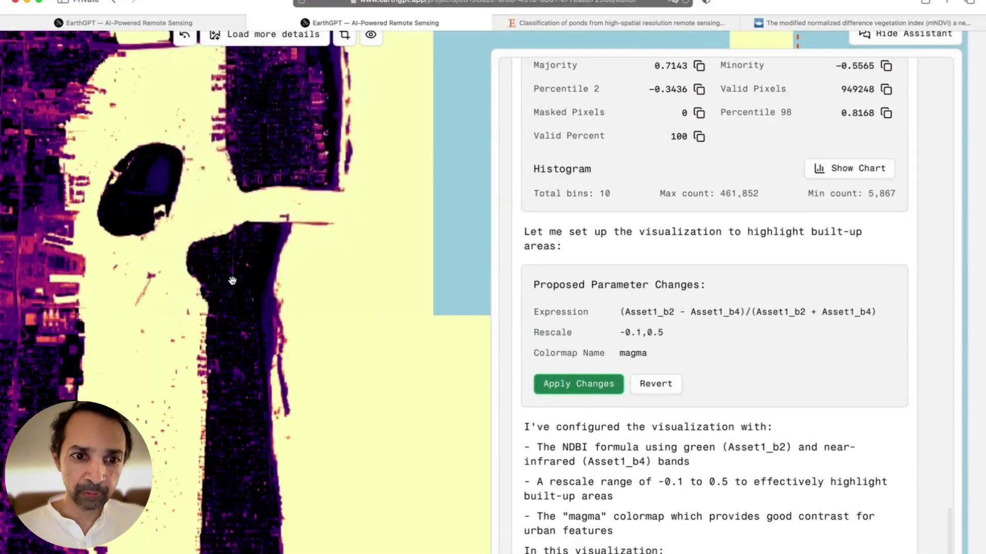
left_click_drag(276, 289, 439, 258)
Step: Read the NDBI color explanation and inspect the built-up and industrial areas west of the harbor on the map
scroll(621, 354, "down", 2)
scroll(621, 354, "down", 7)
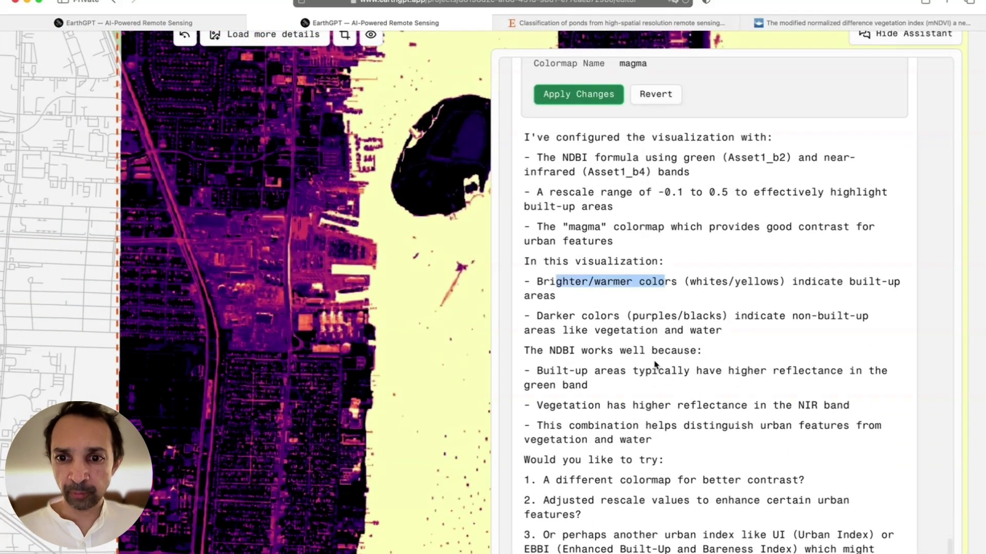
scroll(656, 365, "down", 3)
scroll(321, 292, "up", 5)
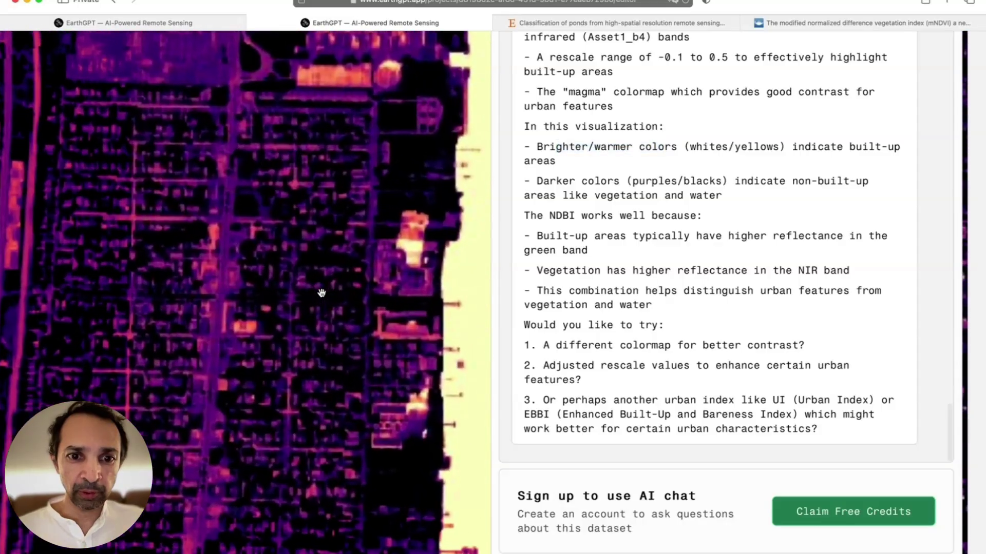
scroll(321, 293, "up", 3)
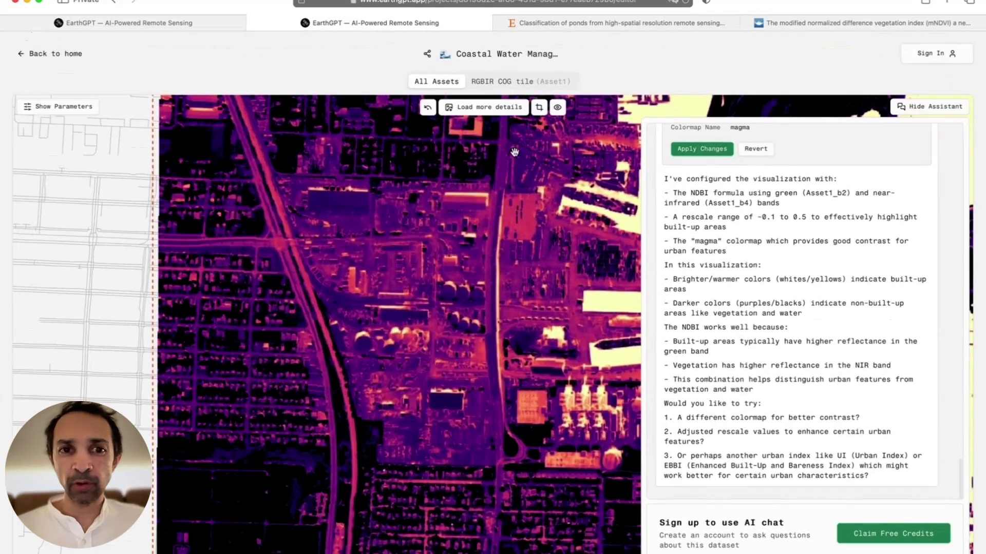
Step: Leave the Coastal Water Management project and return to the EarthGPT home page
left_click(76, 55)
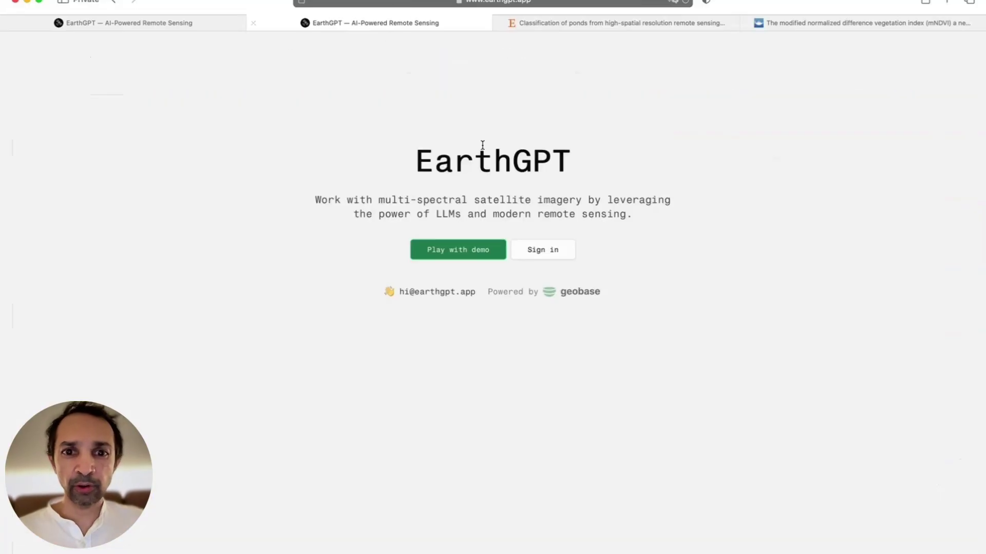
left_click(493, 2)
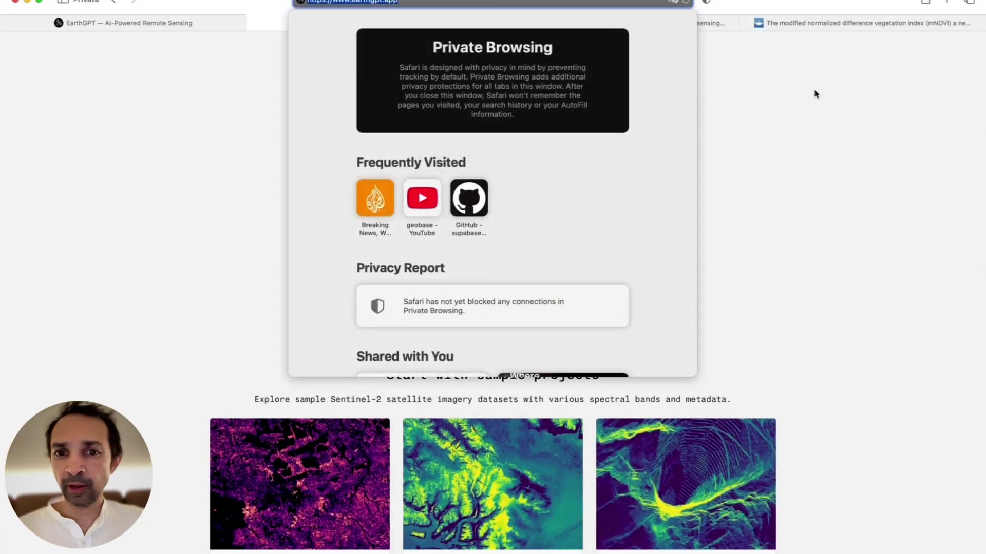
left_click(816, 94)
Step: Look through the sample projects on the home page, from Brazilian Forrest to Digital Elevation, including the contact and sign-in options
scroll(652, 308, "down", 10)
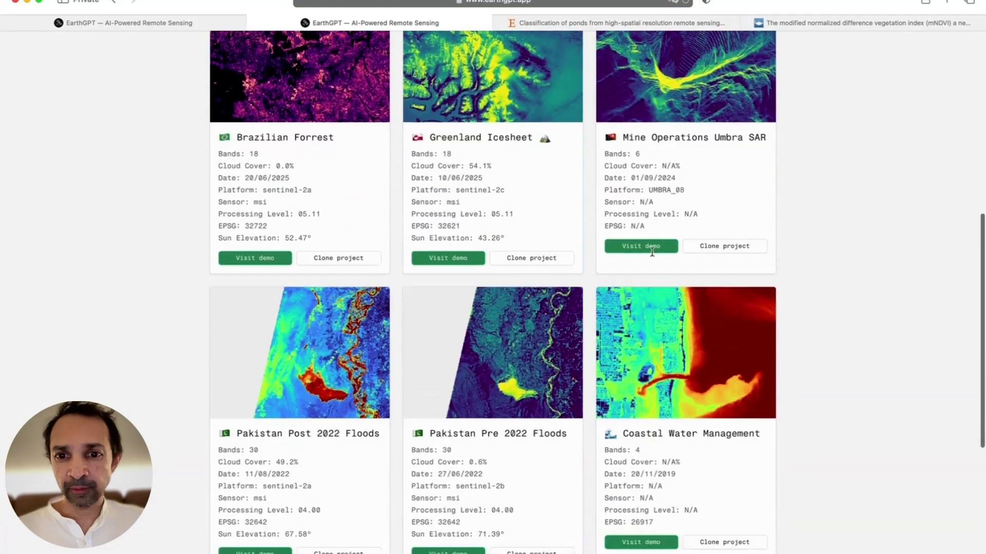
scroll(652, 252, "down", 6)
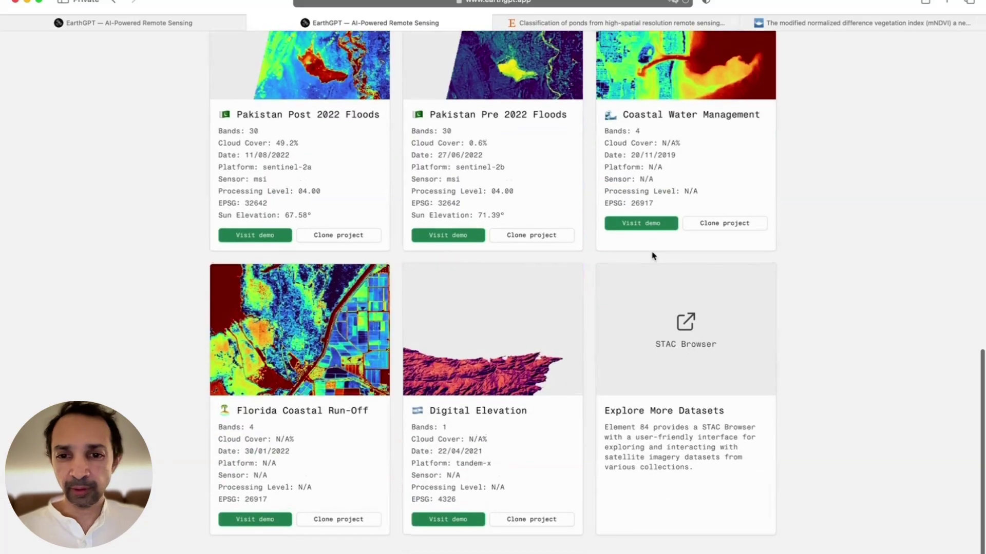
scroll(491, 497, "up", 16)
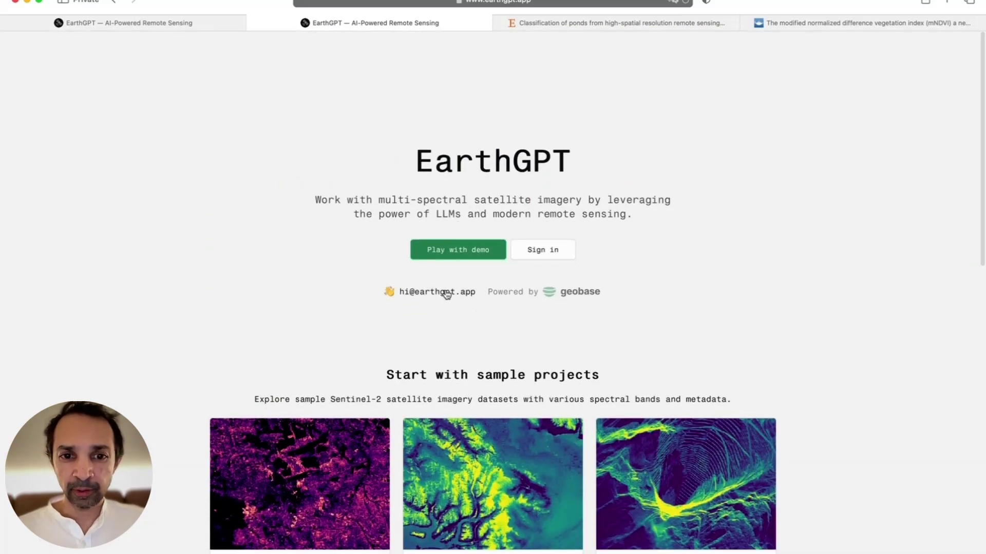
scroll(598, 305, "down", 4)
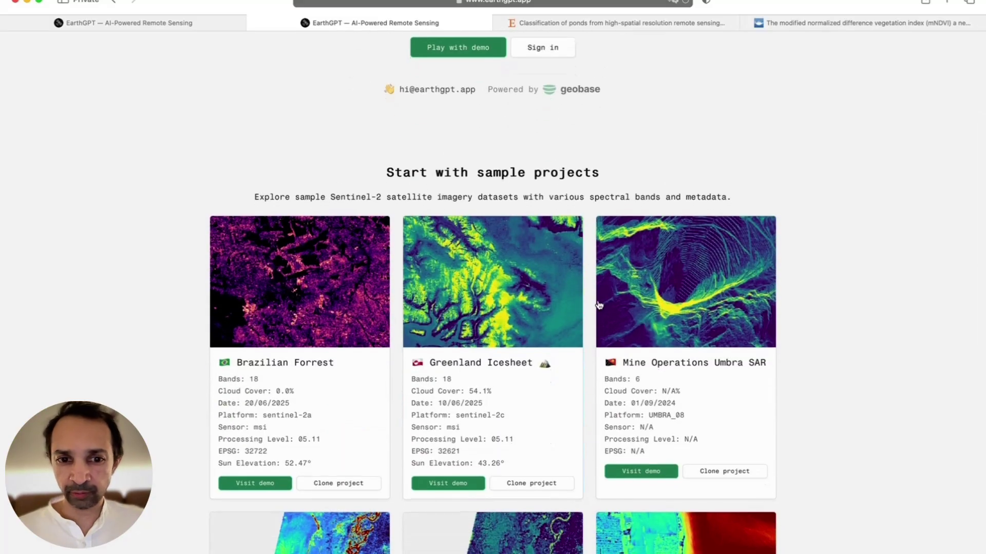
scroll(598, 305, "down", 5)
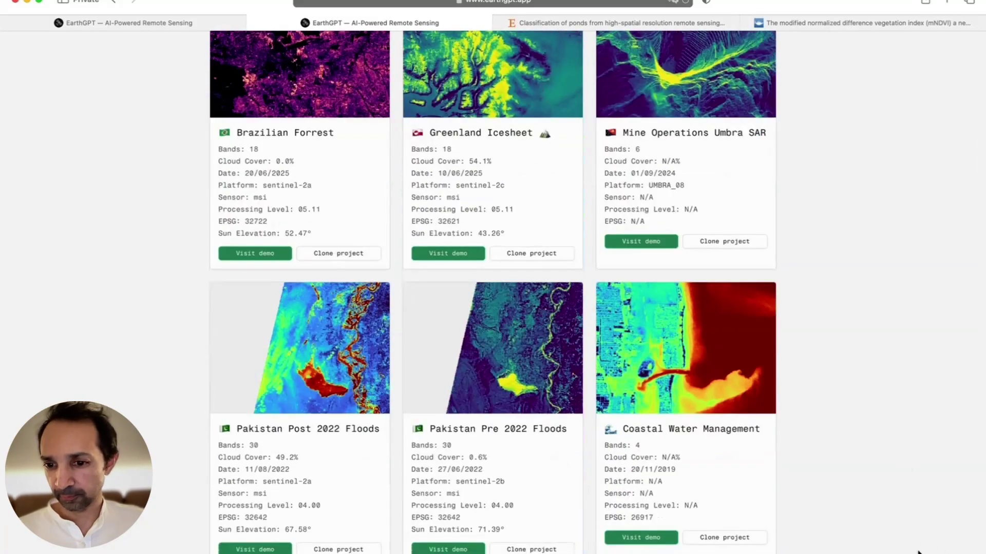